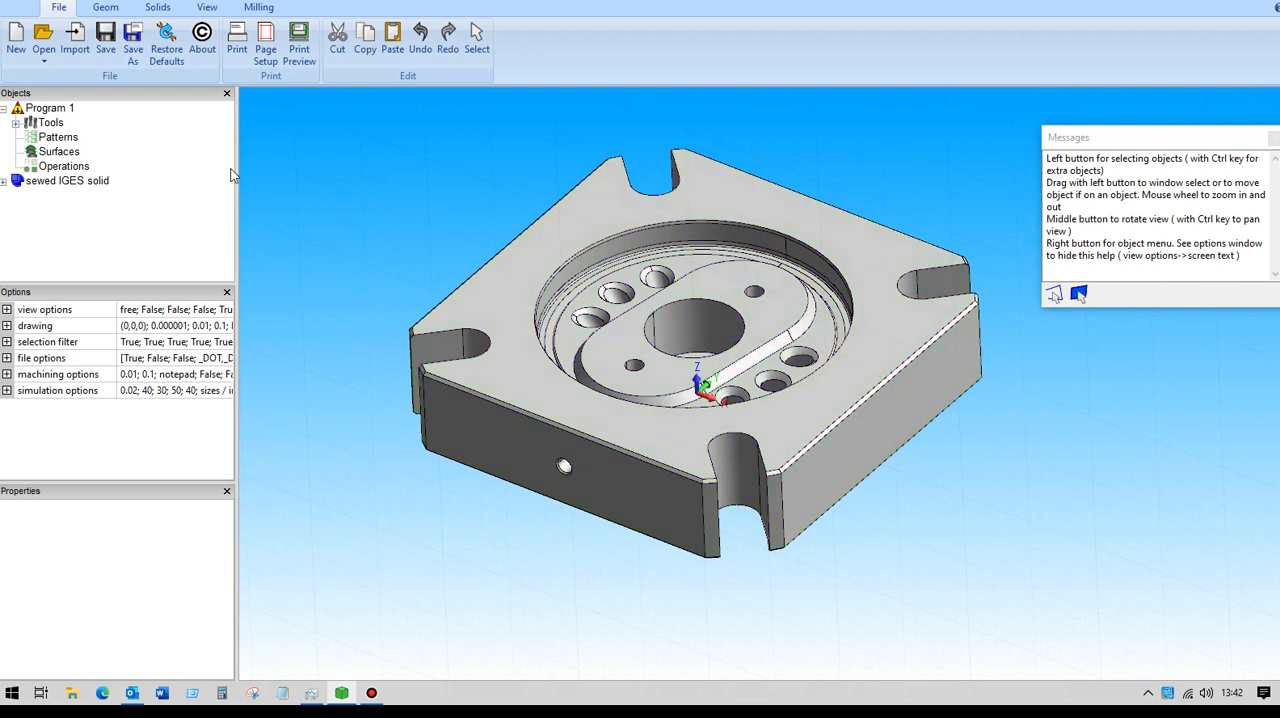
# Rotate the sewed IGES solid 180 degrees in the YZ plane about the point 0, 0, 0.
pyautogui.click(106, 8)
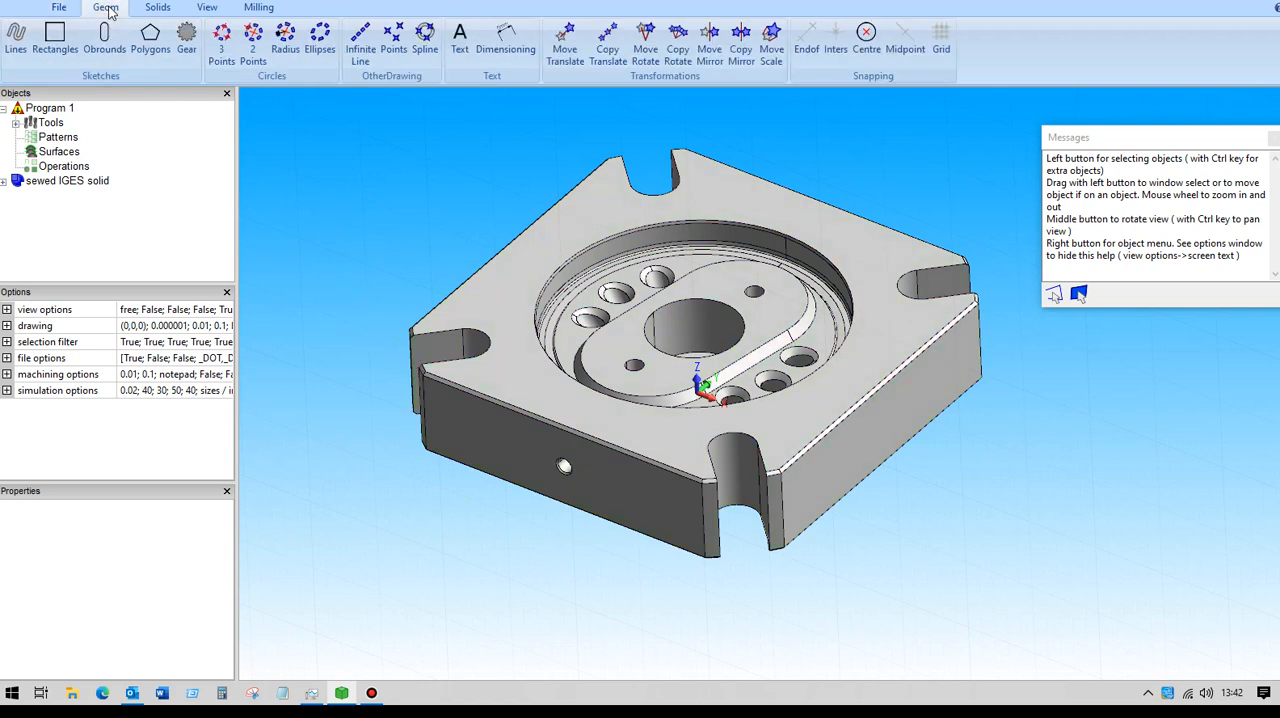
pyautogui.click(645, 40)
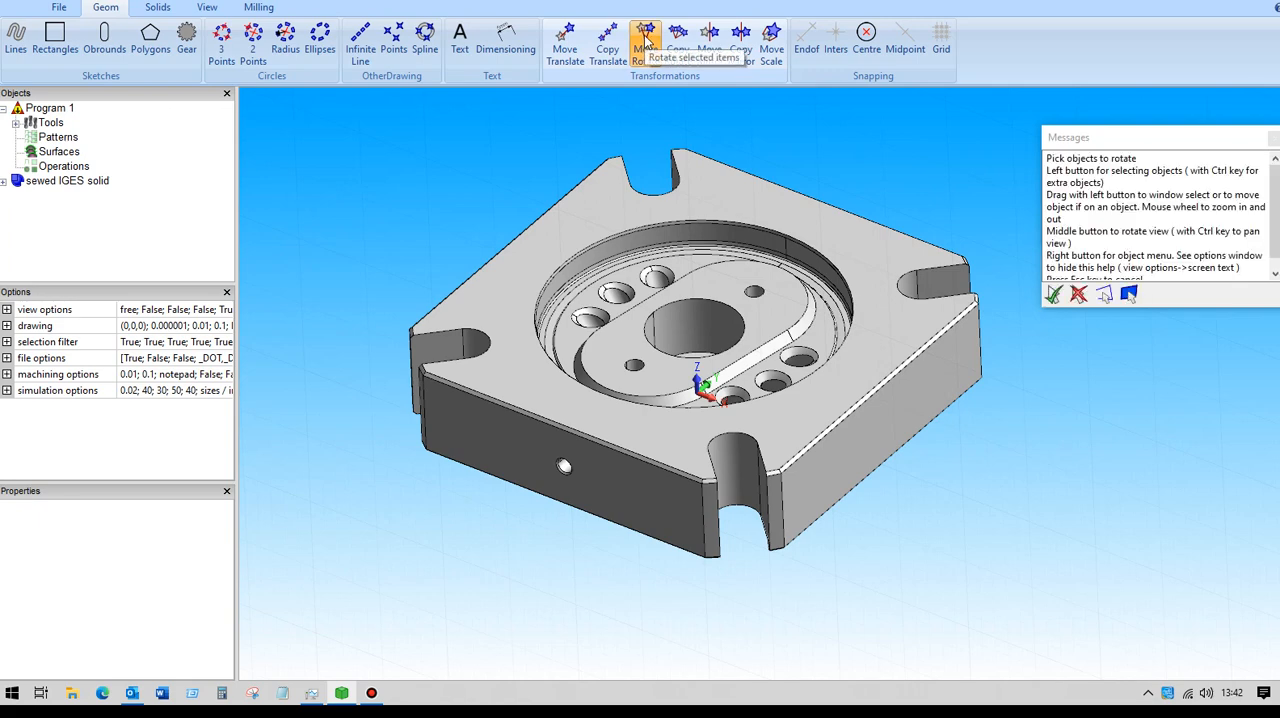
pyautogui.click(84, 184)
pyautogui.press('Return')
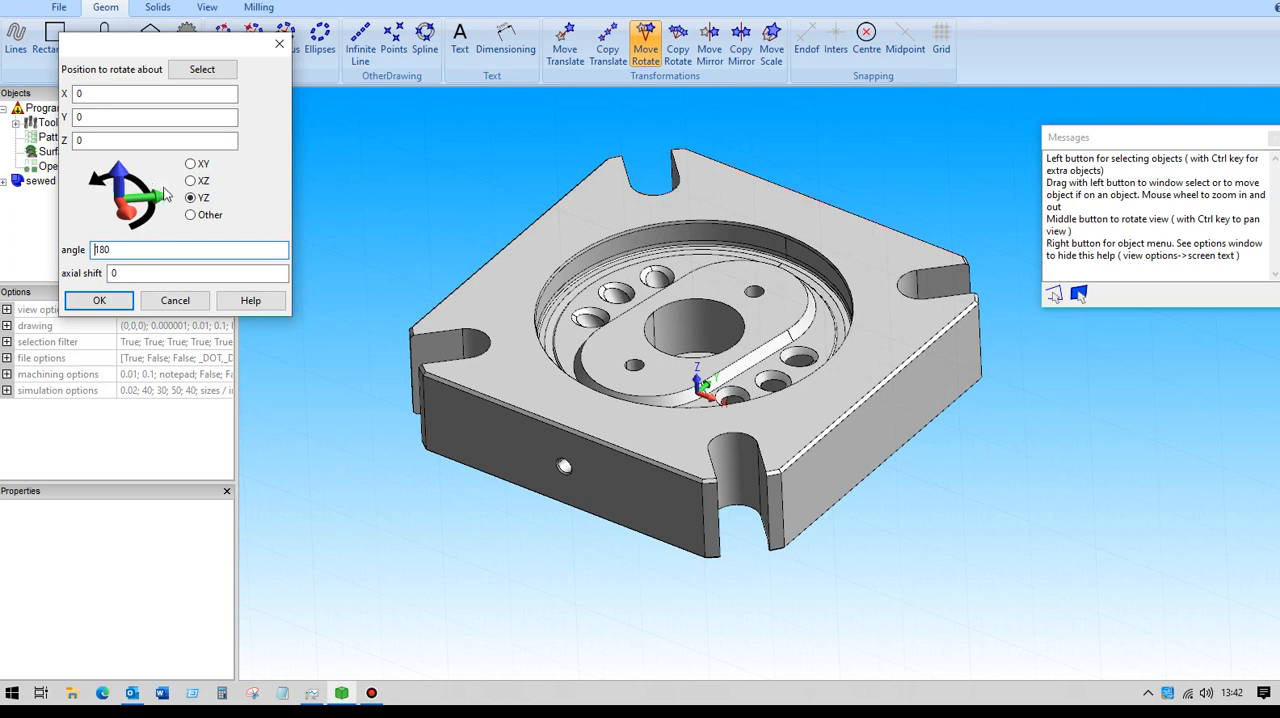
pyautogui.click(100, 299)
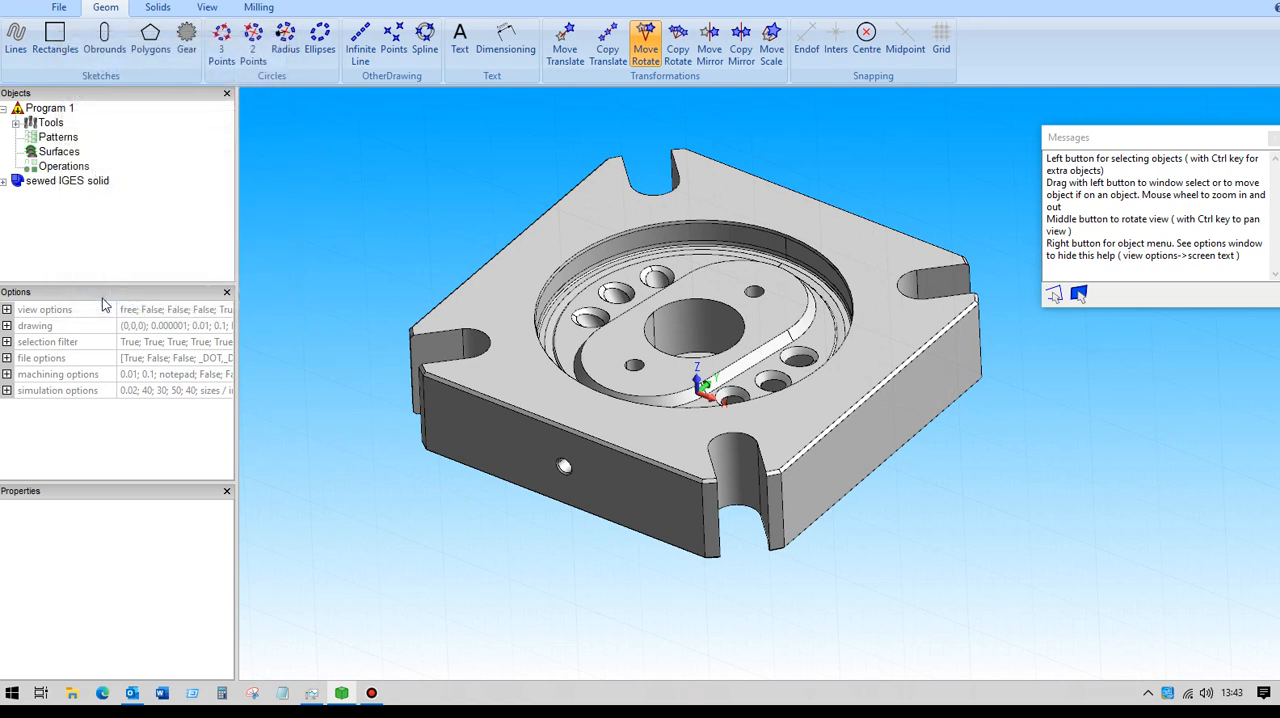
# Set the machining origin to X mid, Y mid and Z max of the rotated part.
pyautogui.moveTo(399, 267)
pyautogui.mouseDown(button='middle')
pyautogui.moveTo(415, 215)
pyautogui.moveTo(453, 218)
pyautogui.moveTo(405, 214)
pyautogui.moveTo(395, 245)
pyautogui.moveTo(425, 225)
pyautogui.moveTo(397, 254)
pyautogui.mouseUp(button='middle')
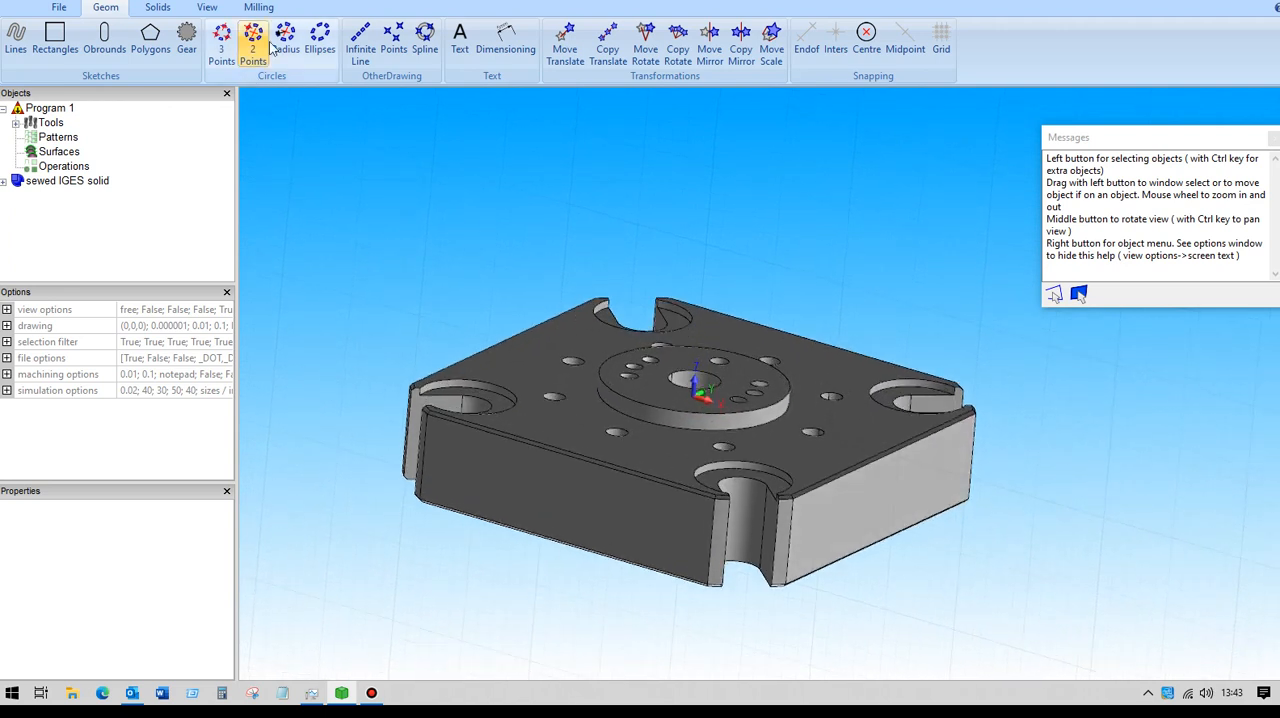
pyautogui.click(258, 8)
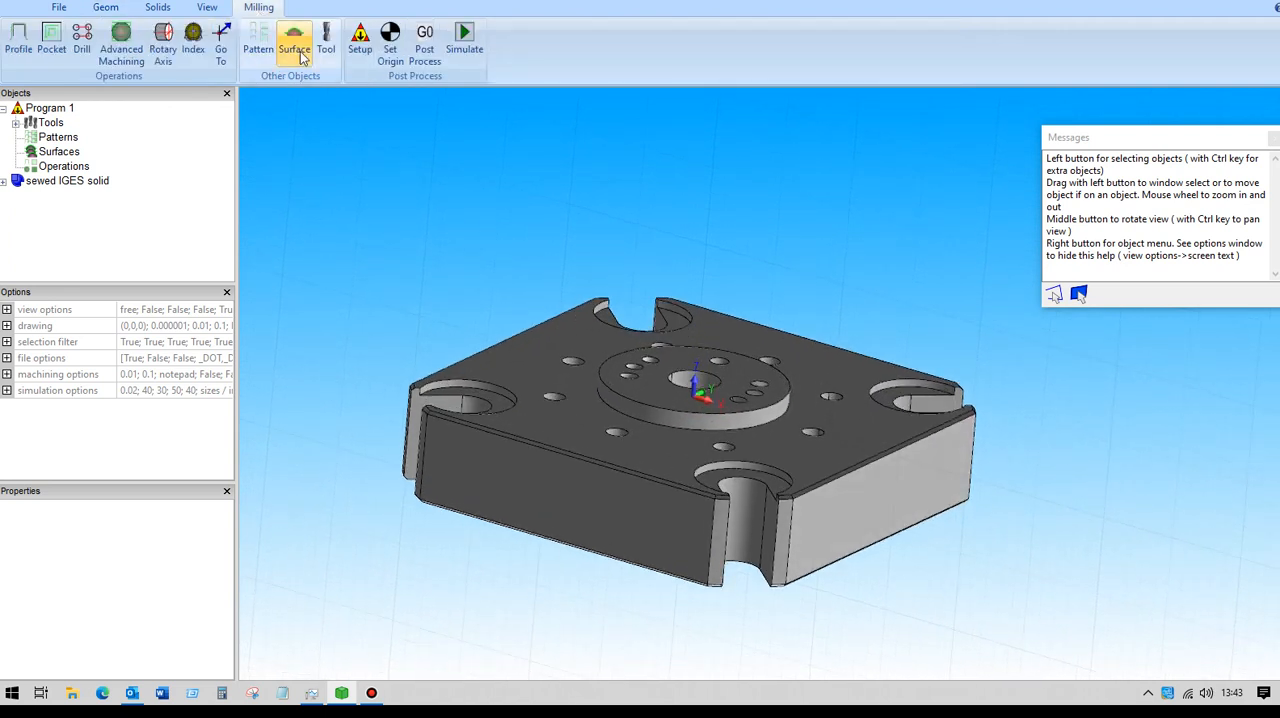
pyautogui.click(391, 42)
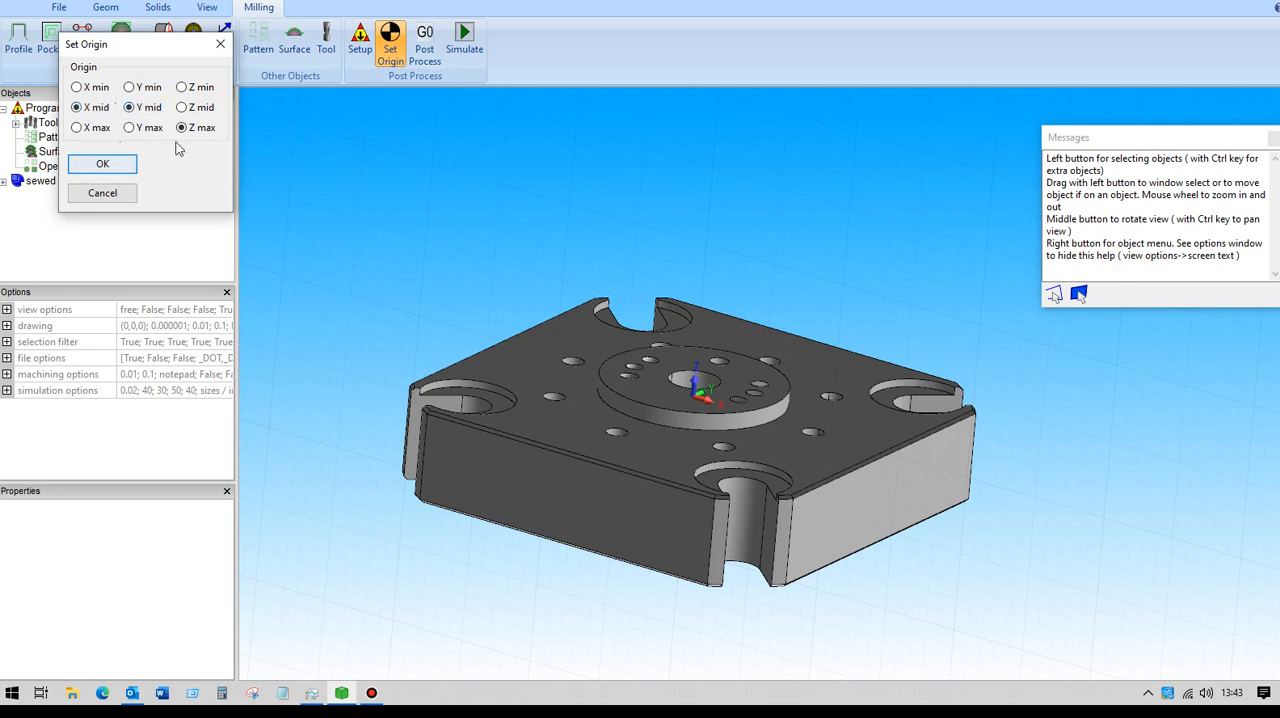
pyautogui.click(102, 164)
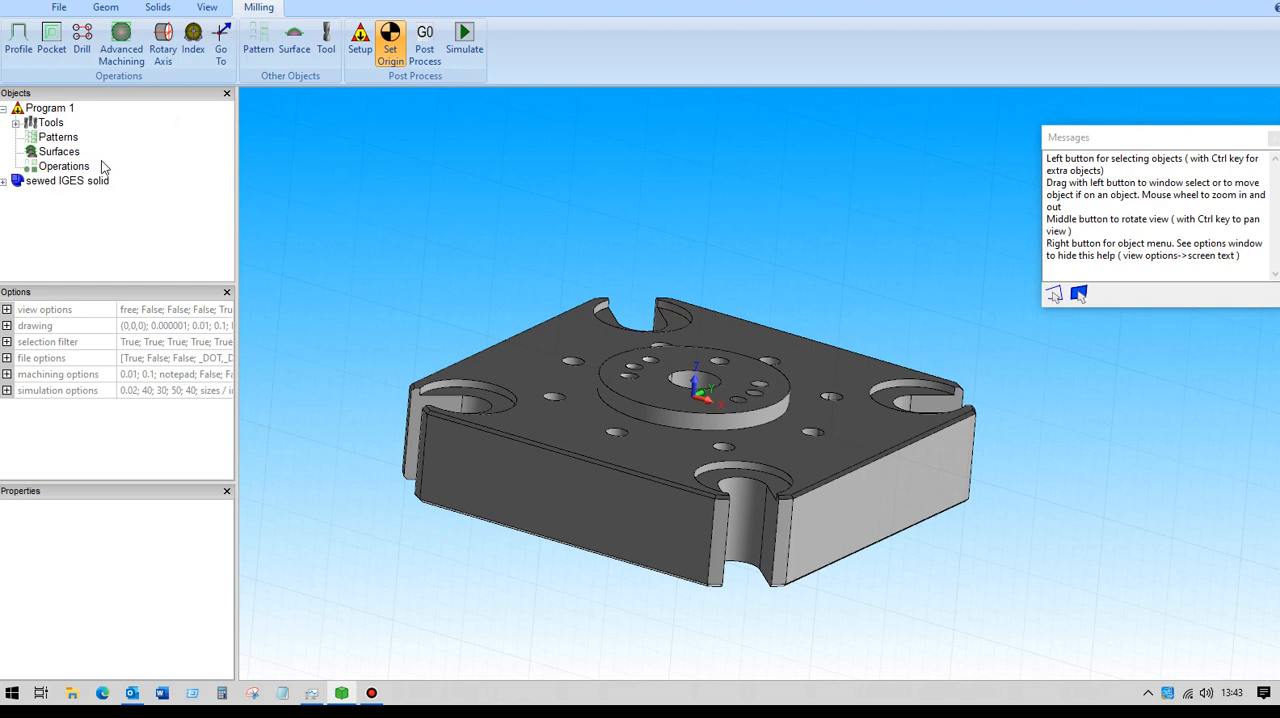
# Create a new 3-axis Advanced Machining operation with the Flatlands pattern and the 20mm End Mill.
pyautogui.moveTo(326, 255); pyautogui.dragTo(324, 291, button='middle')
pyautogui.scroll(4, 333, 285)
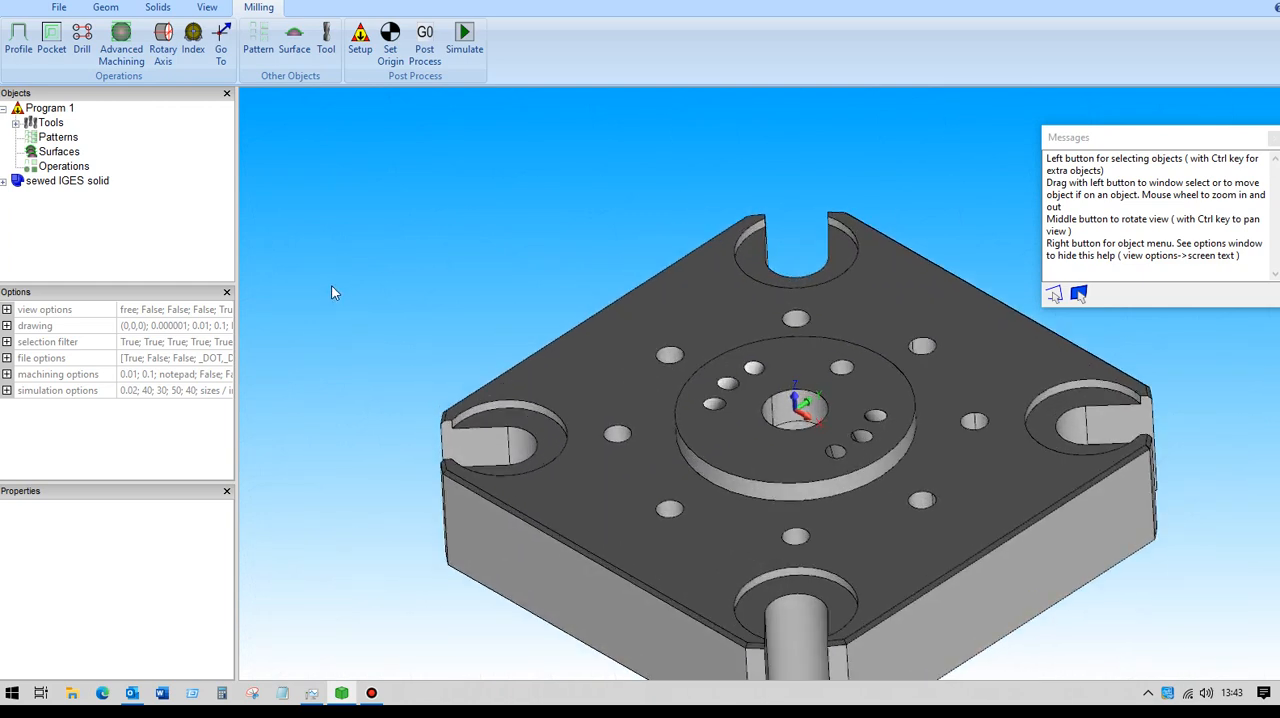
pyautogui.scroll(-1, 385, 287)
pyautogui.moveTo(378, 285); pyautogui.dragTo(396, 286, button='middle')
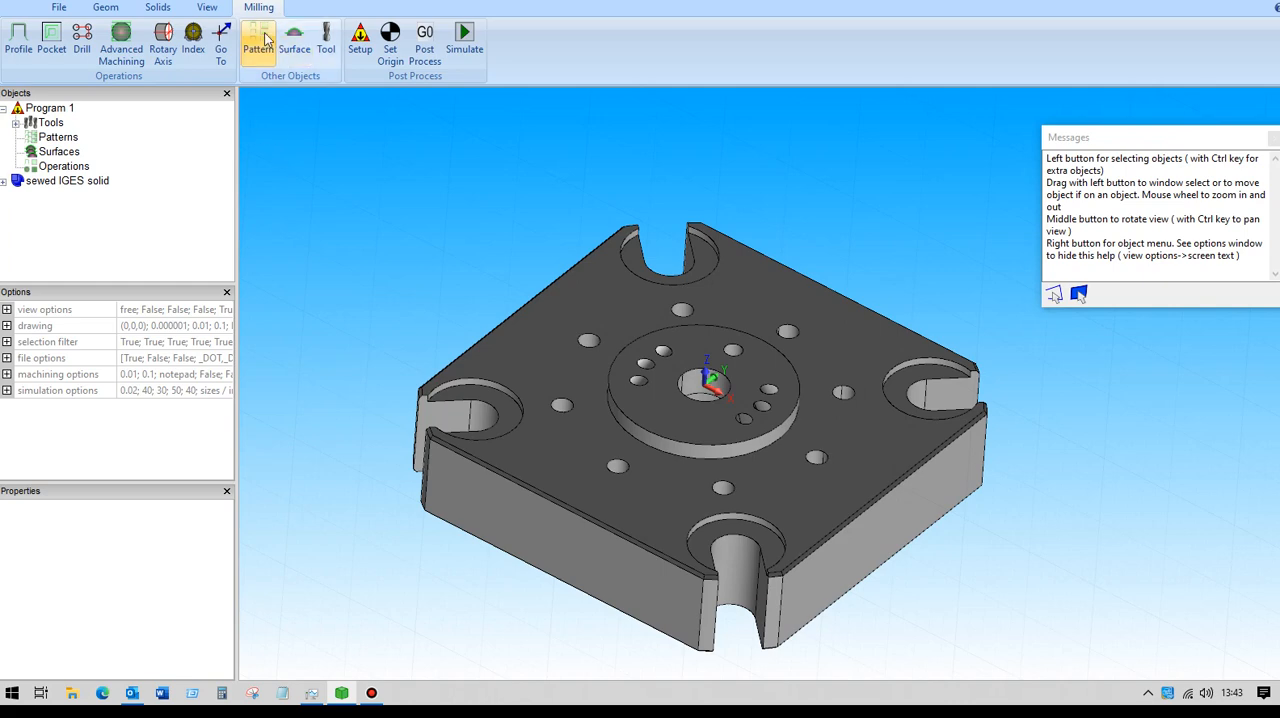
pyautogui.click(122, 37)
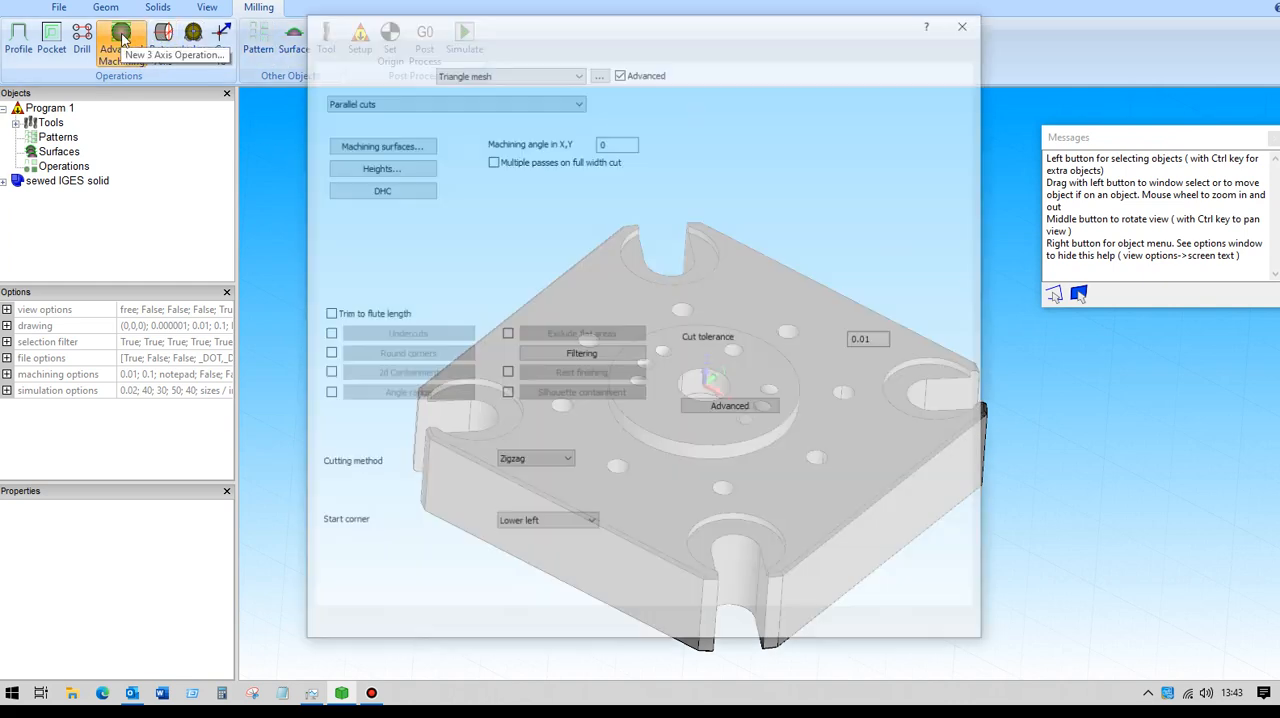
pyautogui.click(440, 100)
pyautogui.click(349, 169)
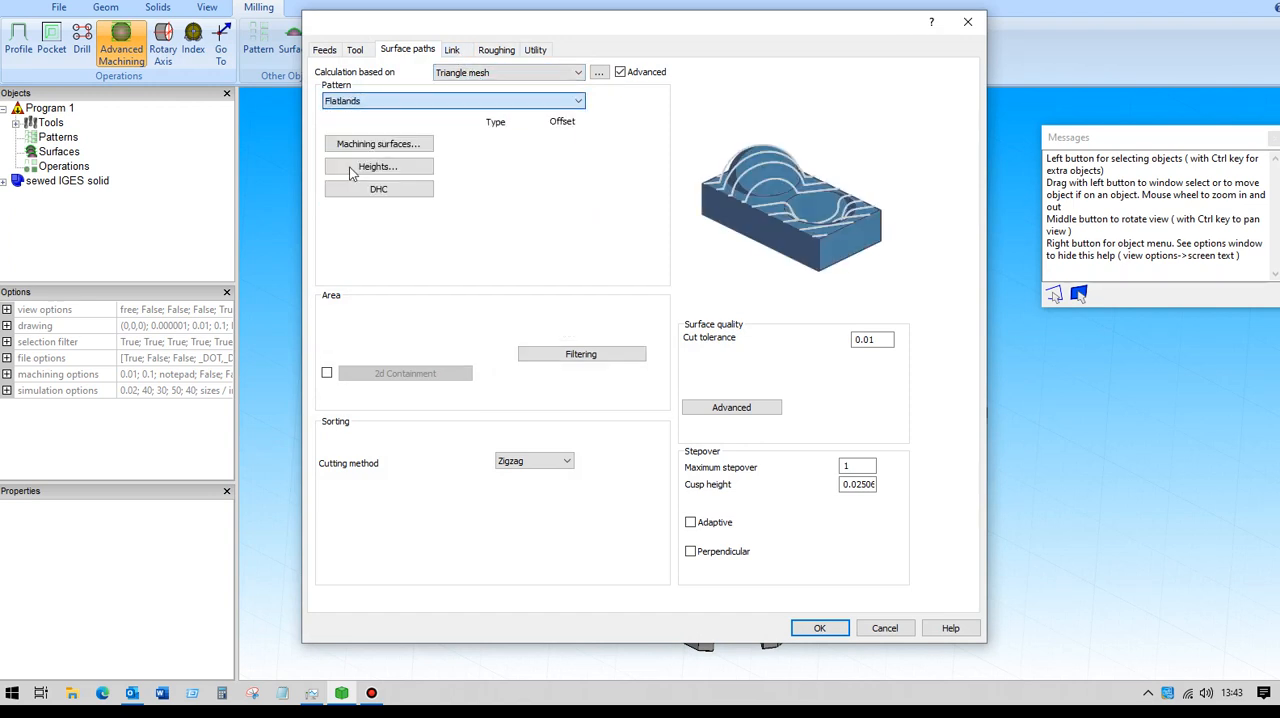
pyautogui.click(356, 49)
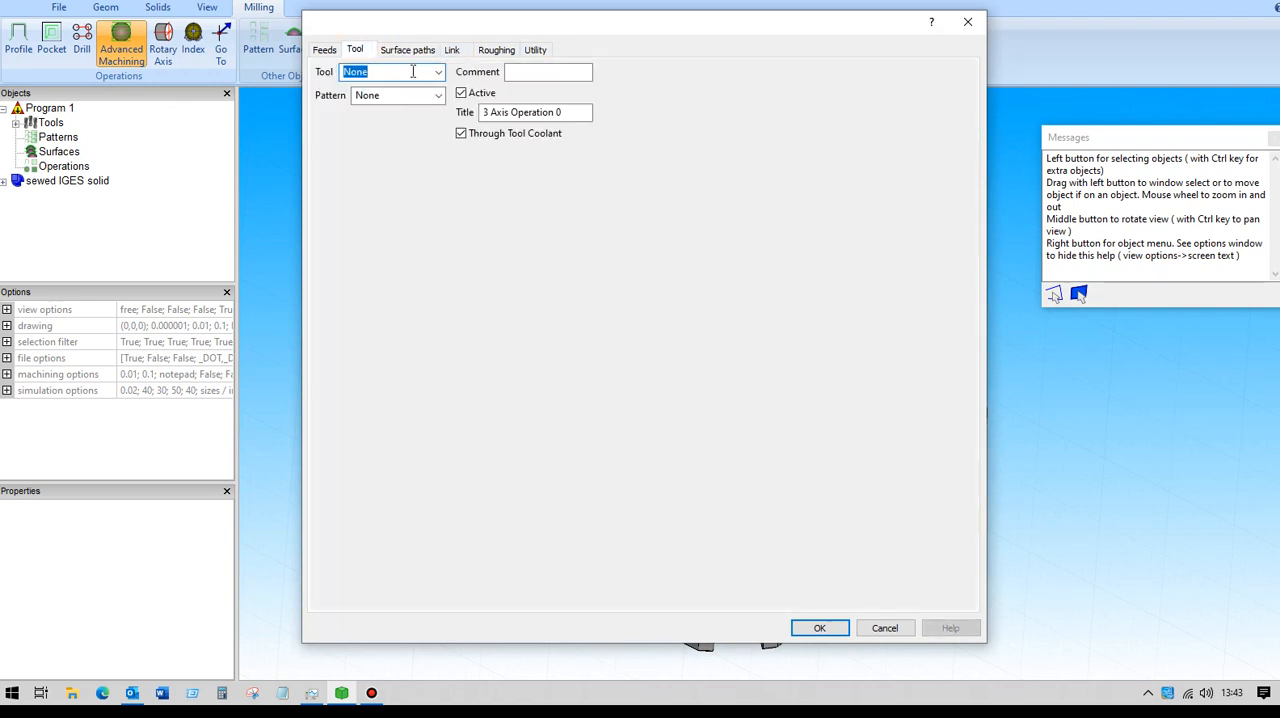
pyautogui.click(438, 72)
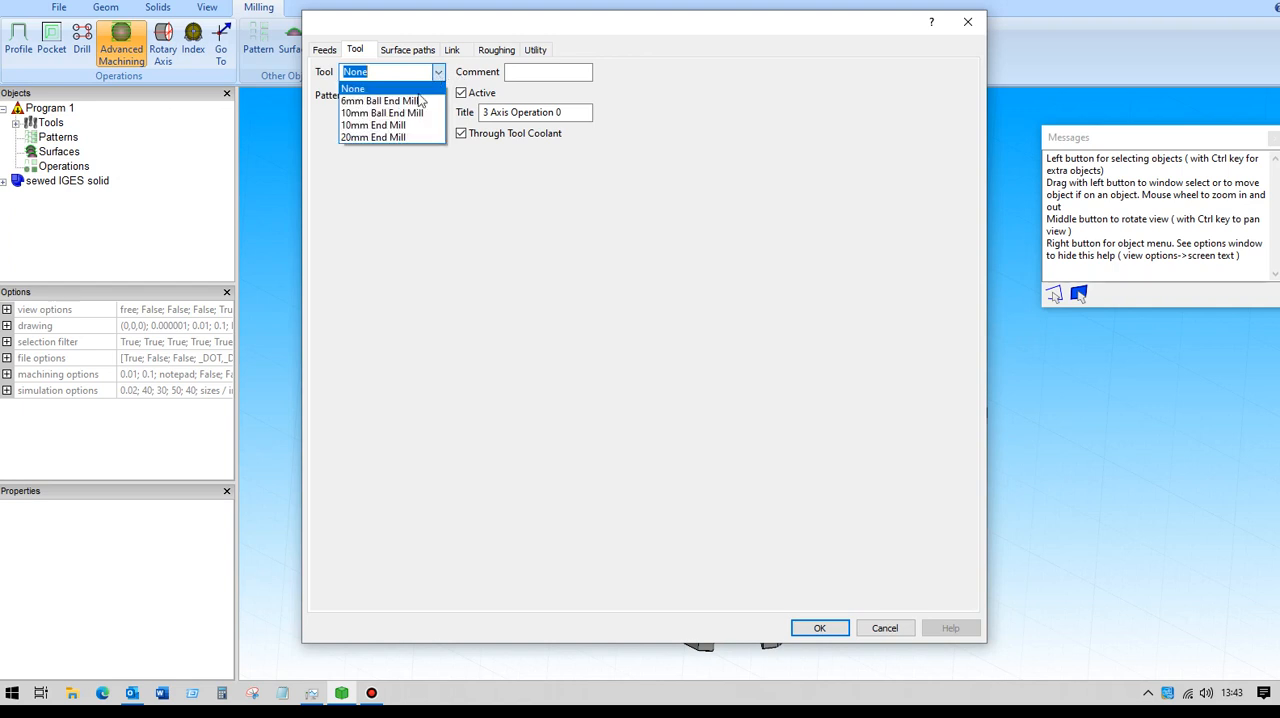
pyautogui.click(380, 140)
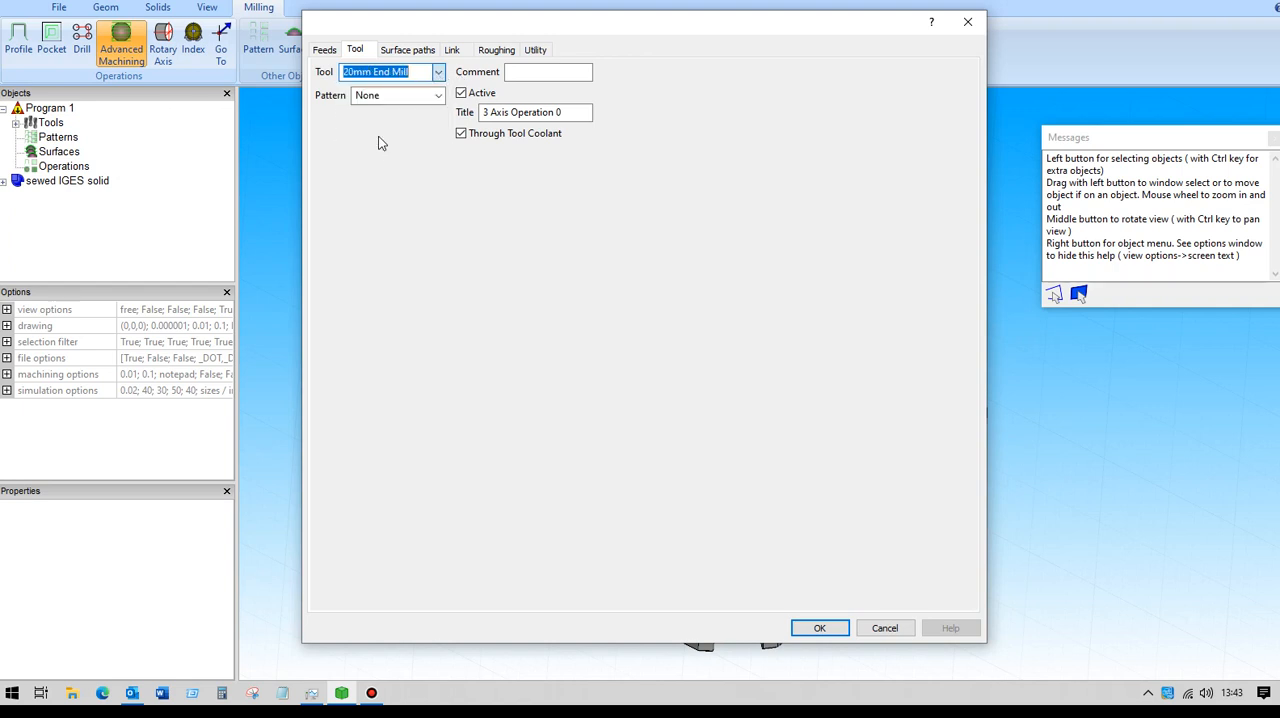
# Assign the sewed IGES solid as the machining surface of the Flatlands operation, with a global offset of 0.
pyautogui.click(426, 52)
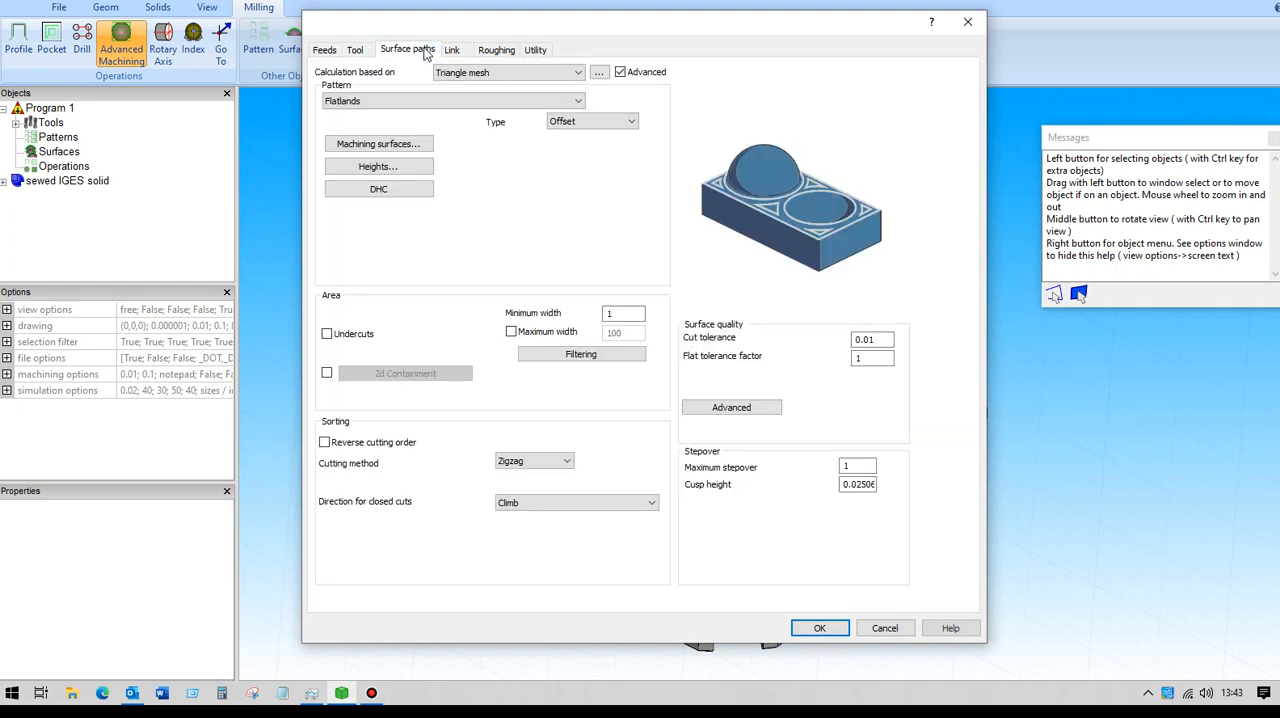
pyautogui.click(340, 146)
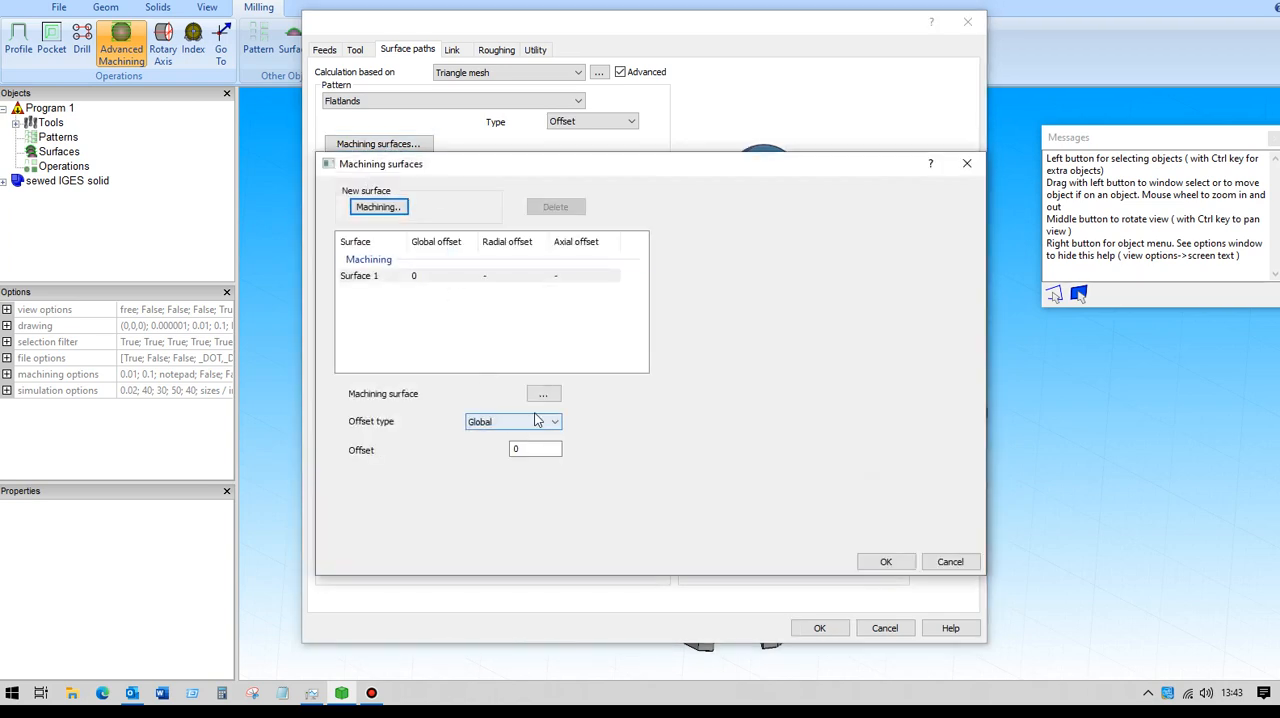
pyautogui.click(543, 393)
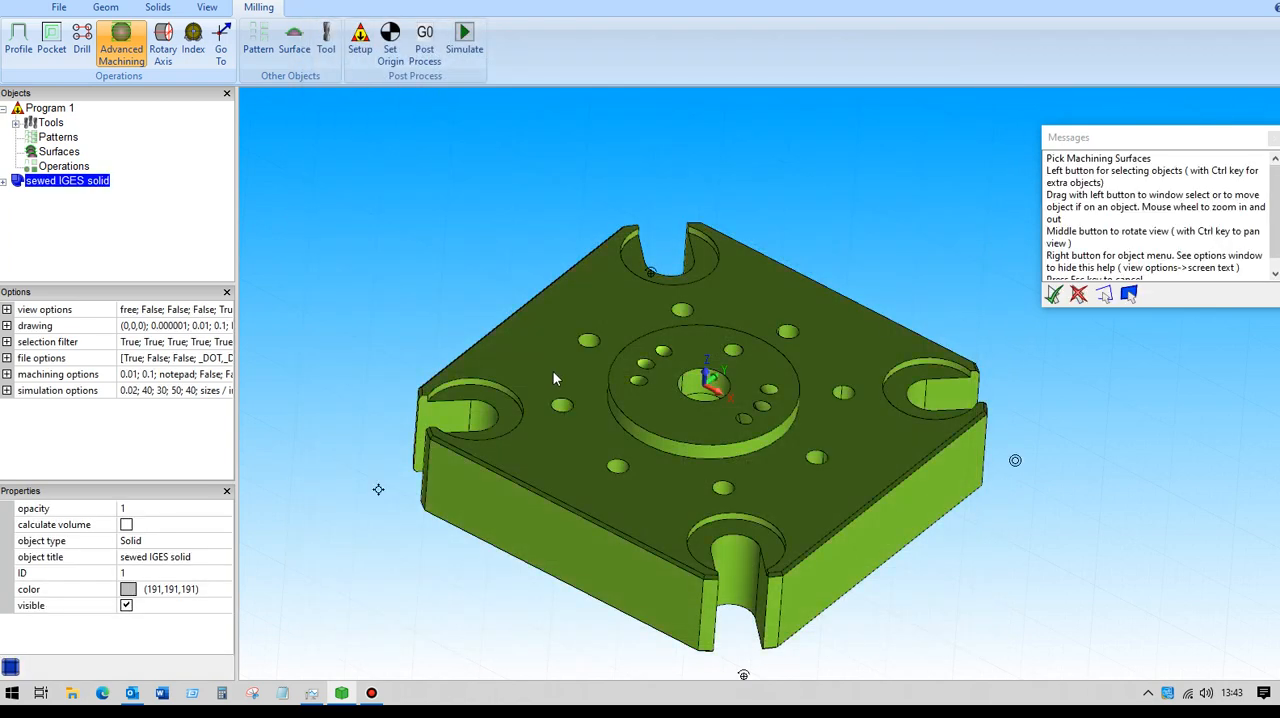
pyautogui.press('Return')
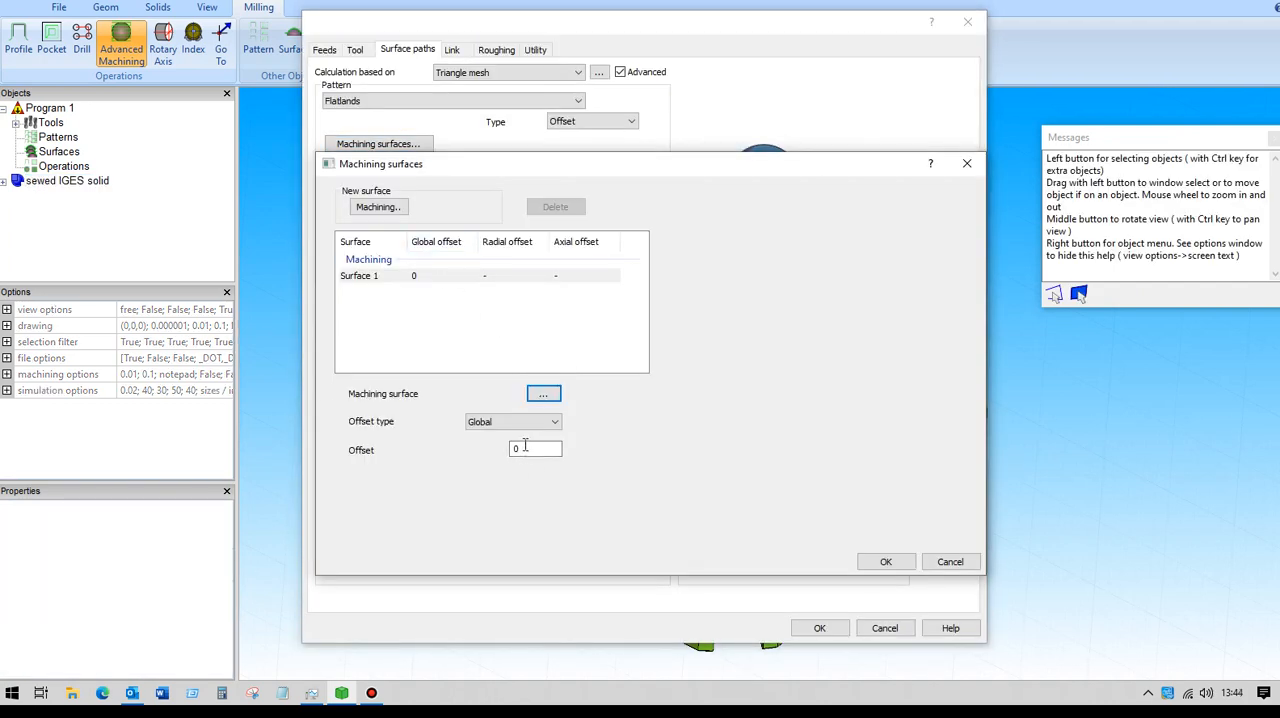
pyautogui.click(880, 565)
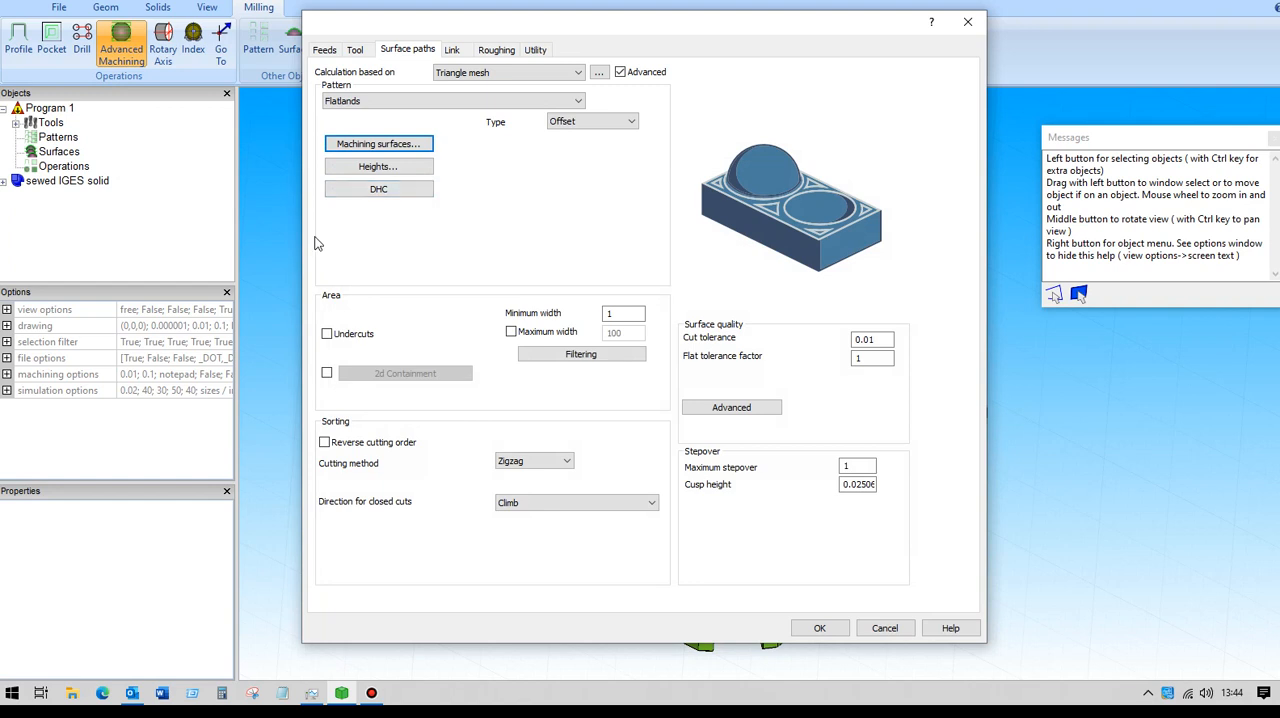
# Set the operation's maximum stepover to 10 and calculate the toolpath.
pyautogui.click(845, 464)
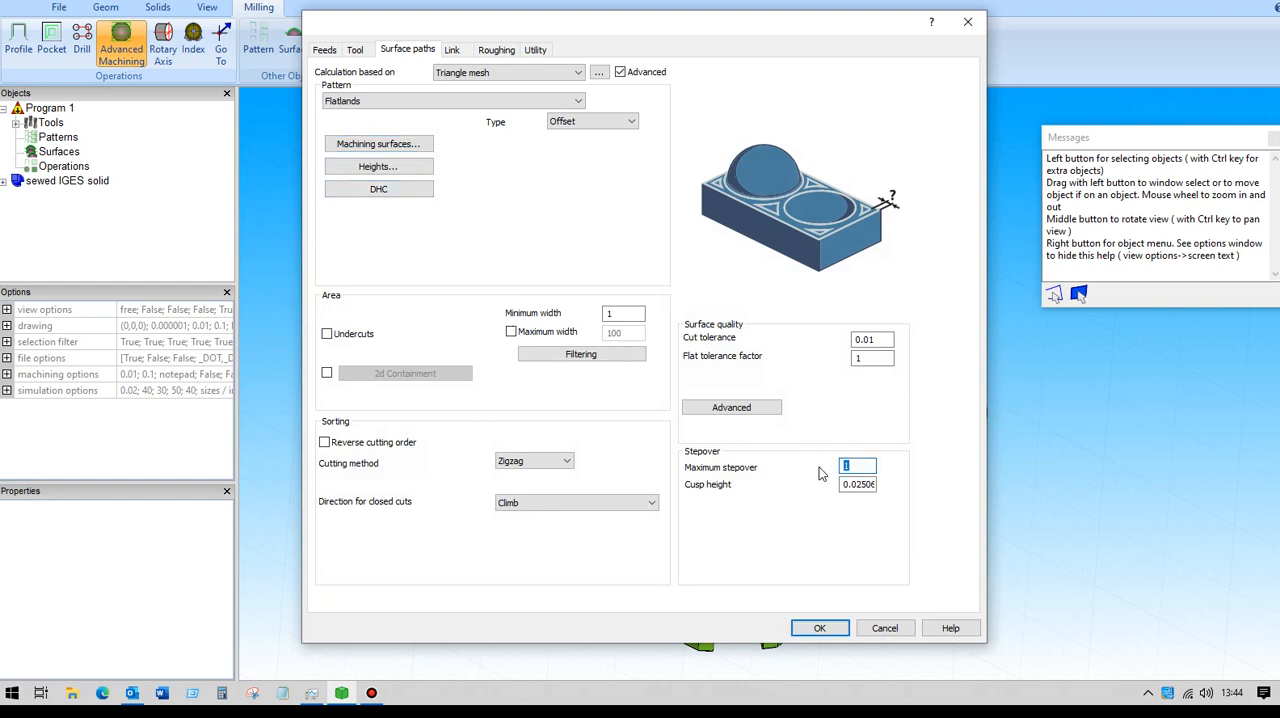
pyautogui.write('10')
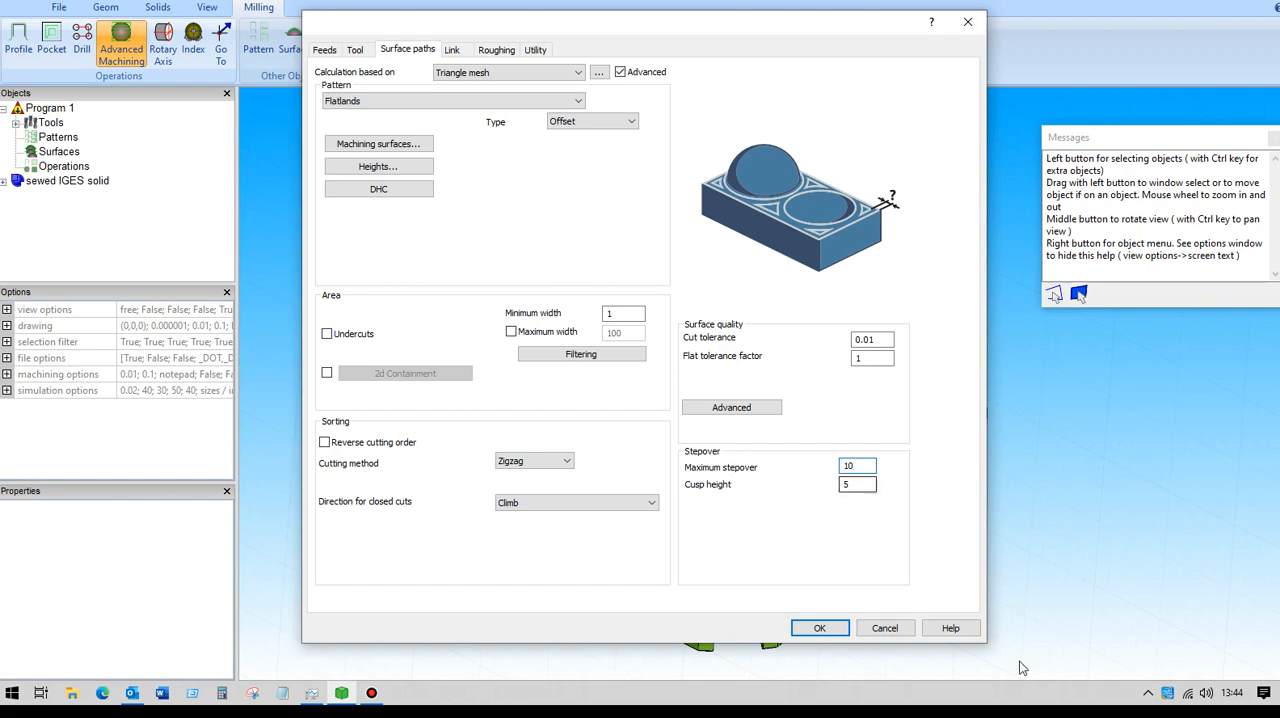
pyautogui.click(818, 628)
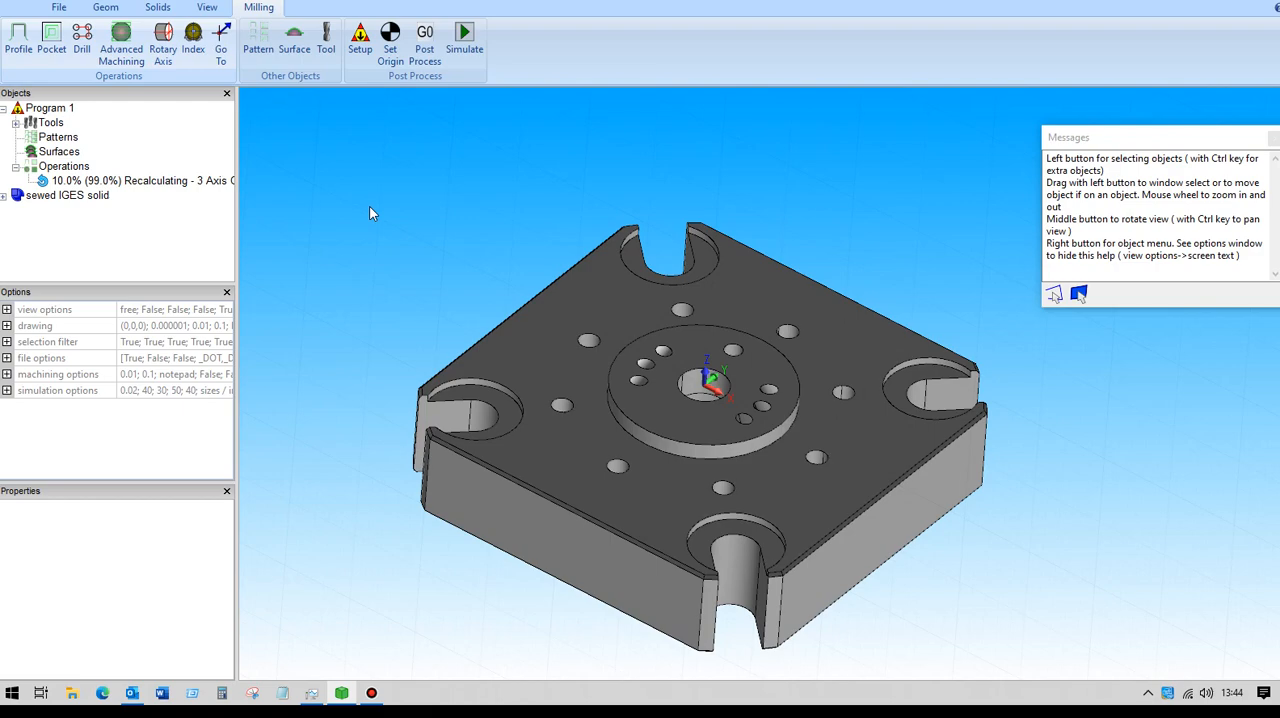
# Inspect the Flatlands toolpath from several angles and hide the 3-axis operation.
pyautogui.moveTo(383, 209)
pyautogui.mouseDown(button='middle')
pyautogui.moveTo(372, 155)
pyautogui.moveTo(366, 171)
pyautogui.moveTo(400, 205)
pyautogui.moveTo(396, 171)
pyautogui.moveTo(395, 196)
pyautogui.moveTo(374, 183)
pyautogui.moveTo(387, 221)
pyautogui.mouseUp(button='middle')
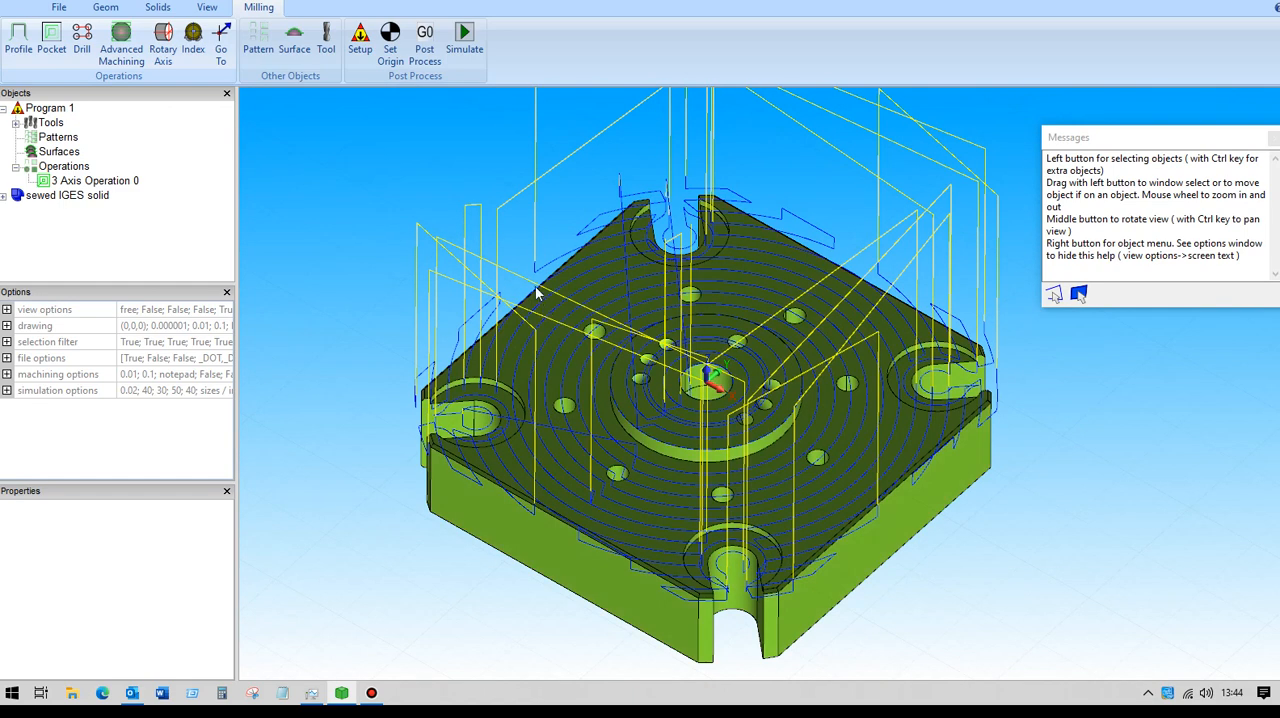
pyautogui.moveTo(488, 260); pyautogui.dragTo(373, 181, button='middle')
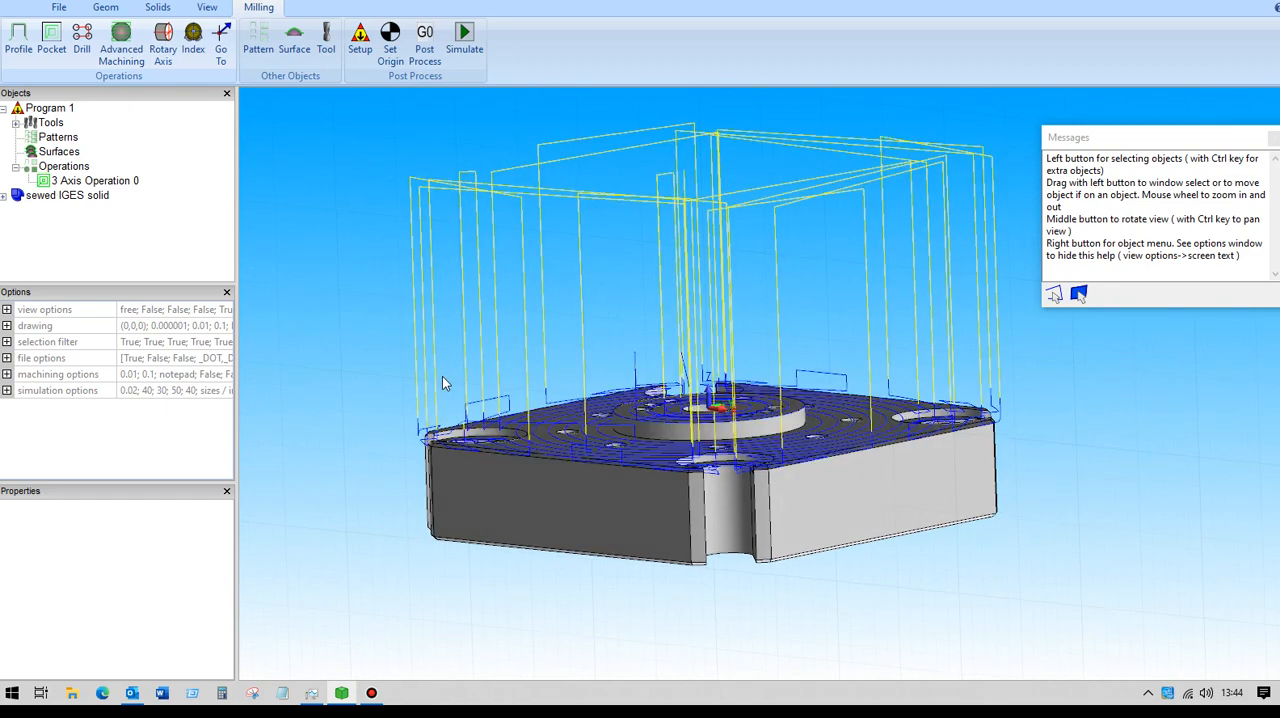
pyautogui.moveTo(367, 260)
pyautogui.mouseDown(button='middle')
pyautogui.moveTo(388, 278)
pyautogui.moveTo(376, 280)
pyautogui.mouseUp(button='middle')
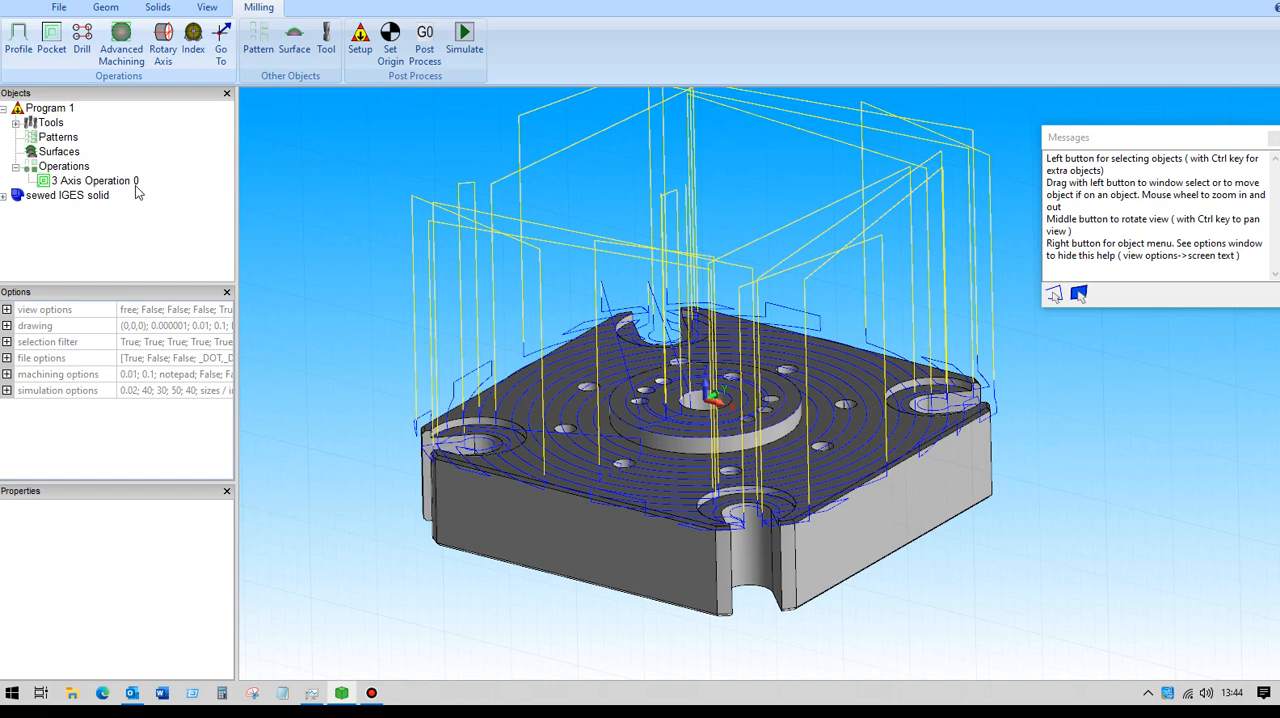
pyautogui.click(118, 183)
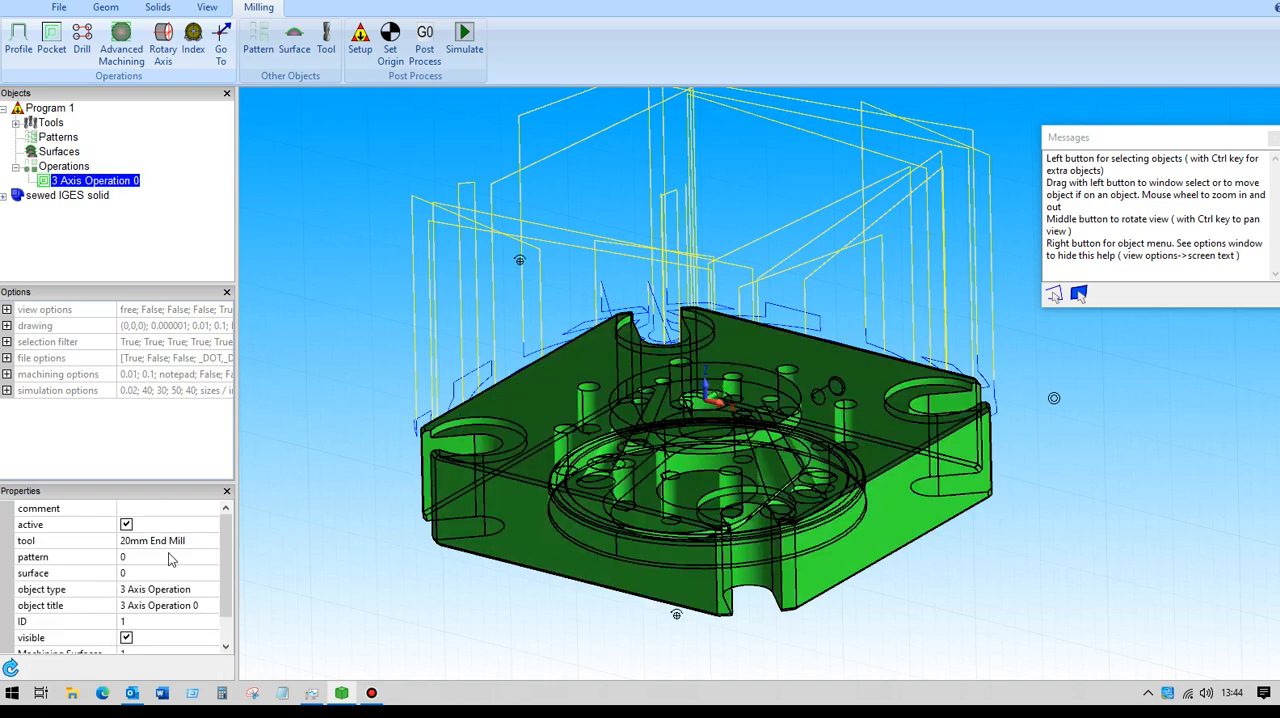
pyautogui.click(126, 637)
# Make a sketch from the large flat face surrounding the raised central boss.
pyautogui.moveTo(323, 297); pyautogui.dragTo(393, 333, button='middle')
pyautogui.scroll(2, 389, 294)
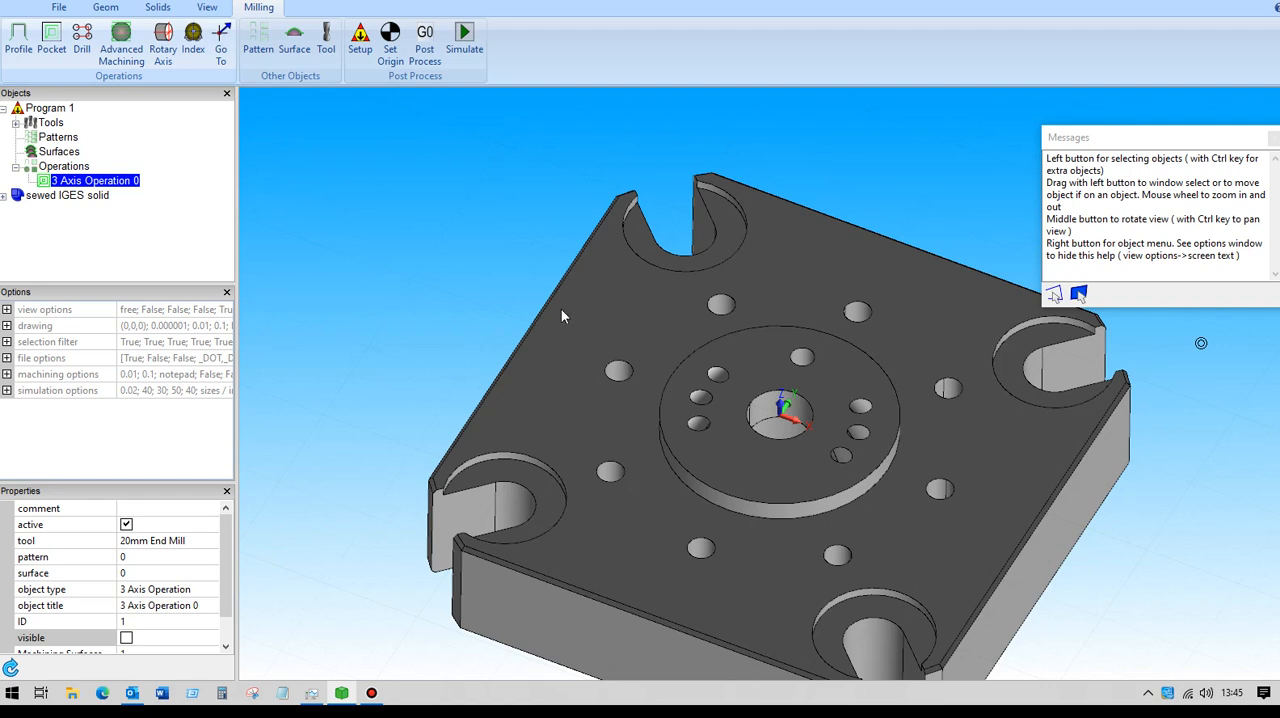
pyautogui.rightClick(620, 314)
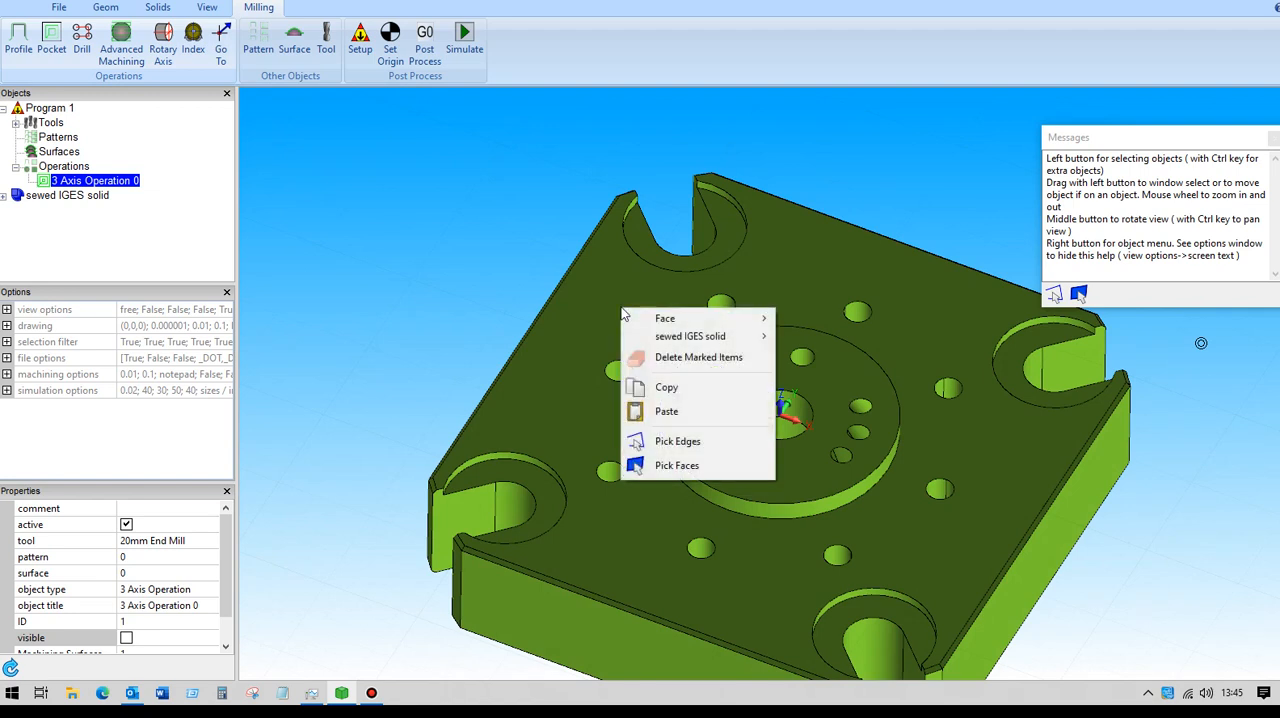
pyautogui.click(676, 466)
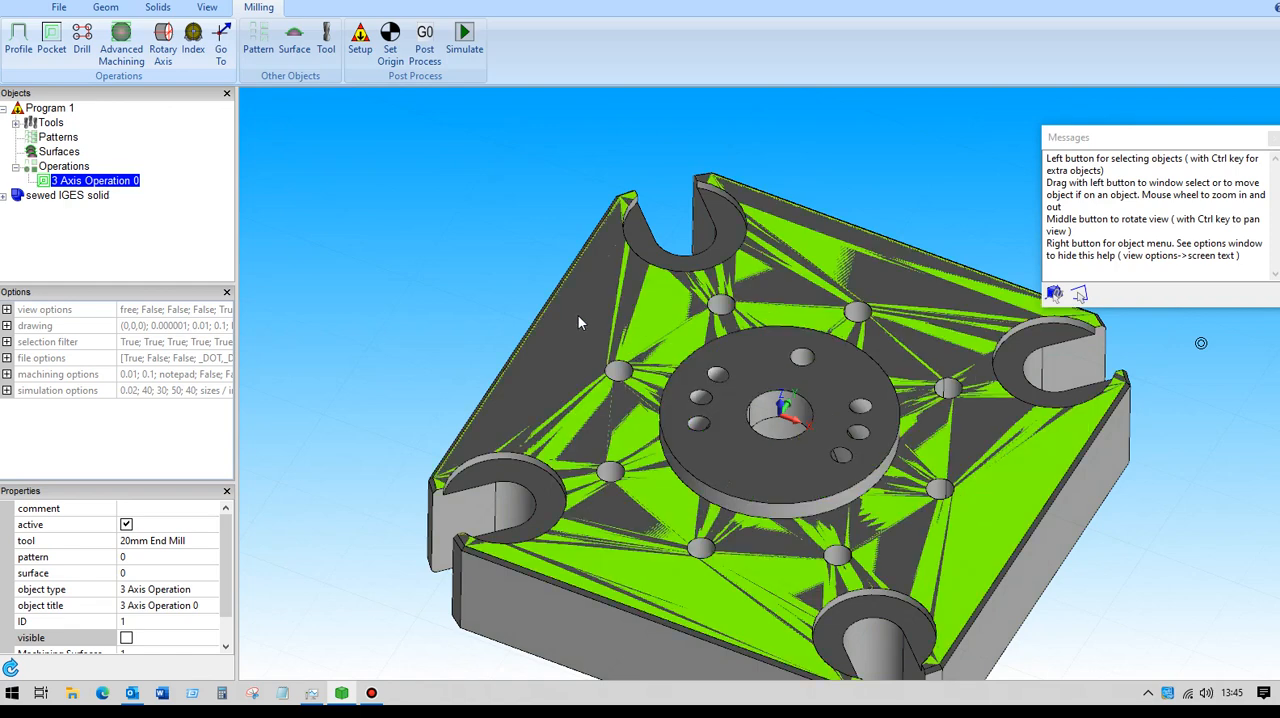
pyautogui.click(578, 321)
pyautogui.rightClick(578, 318)
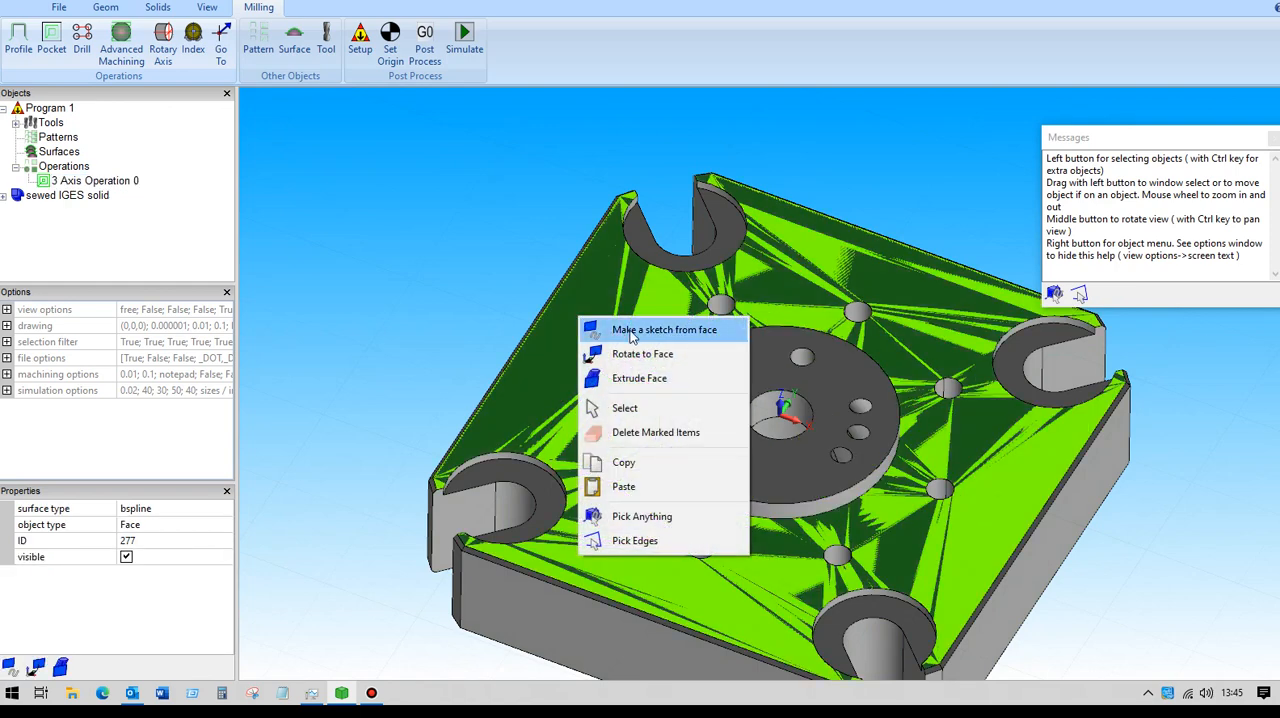
pyautogui.click(625, 331)
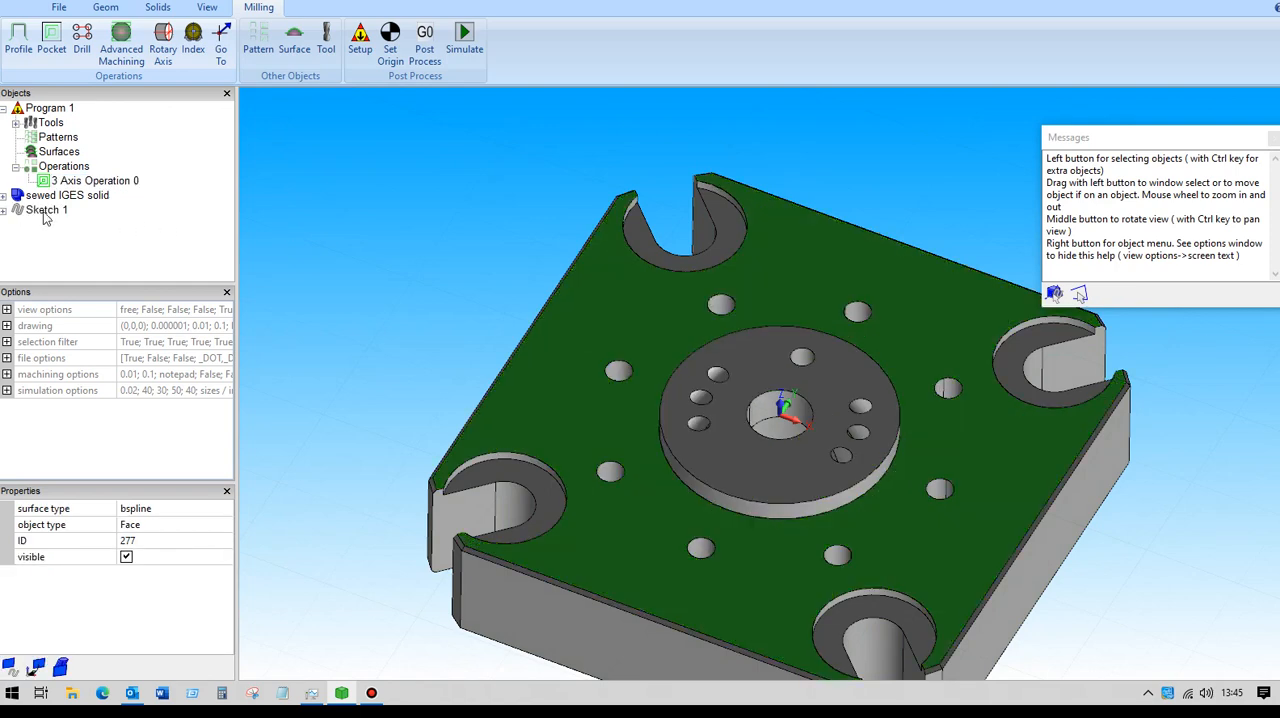
# Select the sketch made from the face and switch picking from faces back to anything.
pyautogui.click(45, 212)
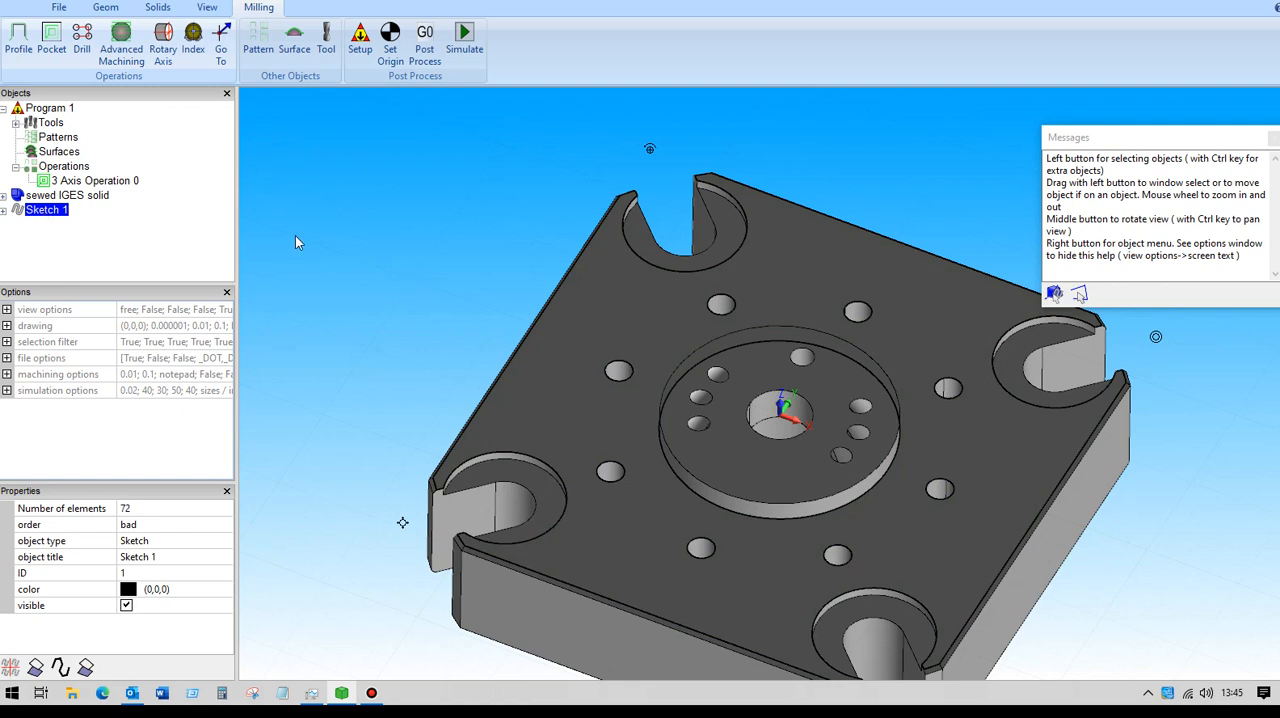
pyautogui.rightClick(373, 199)
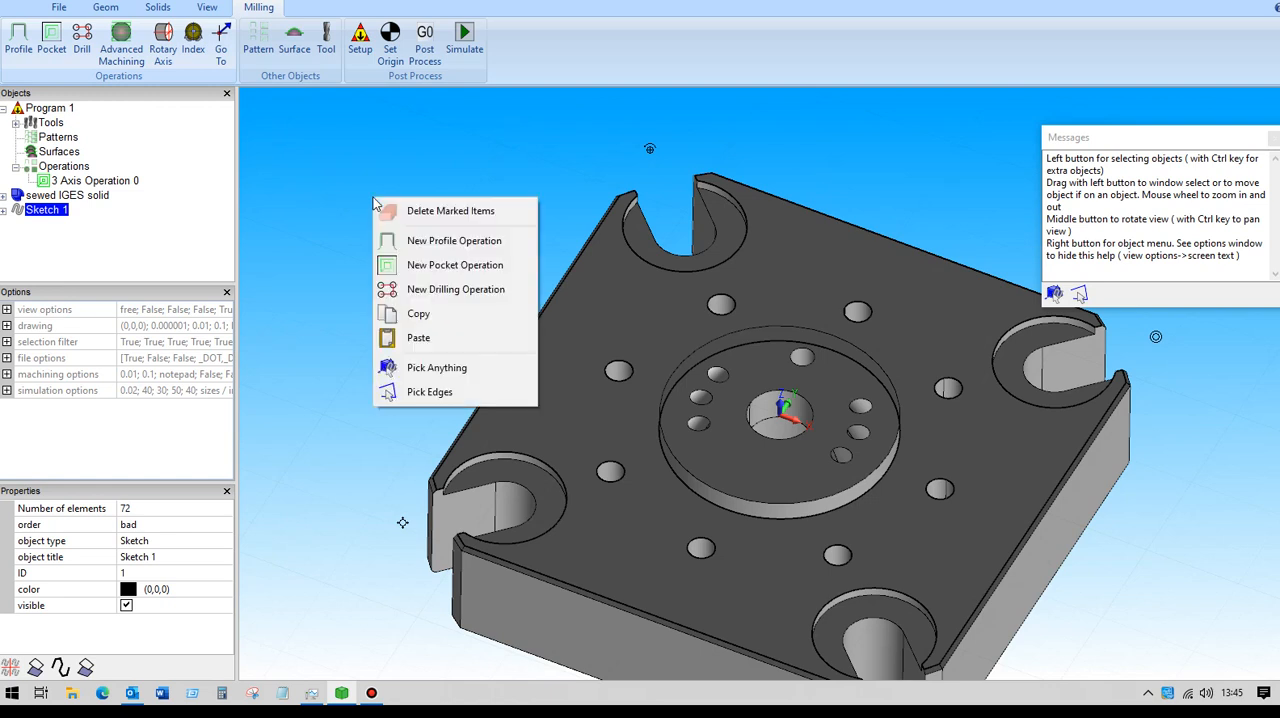
pyautogui.click(436, 370)
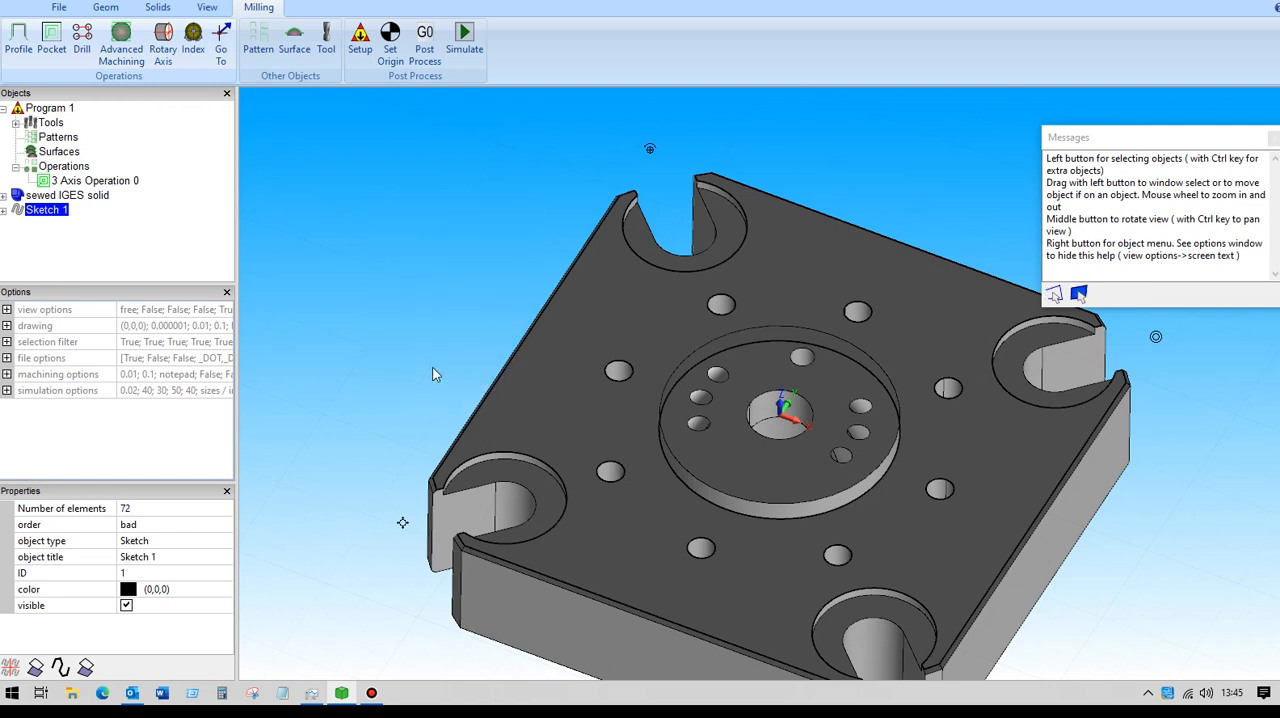
pyautogui.click(7, 342)
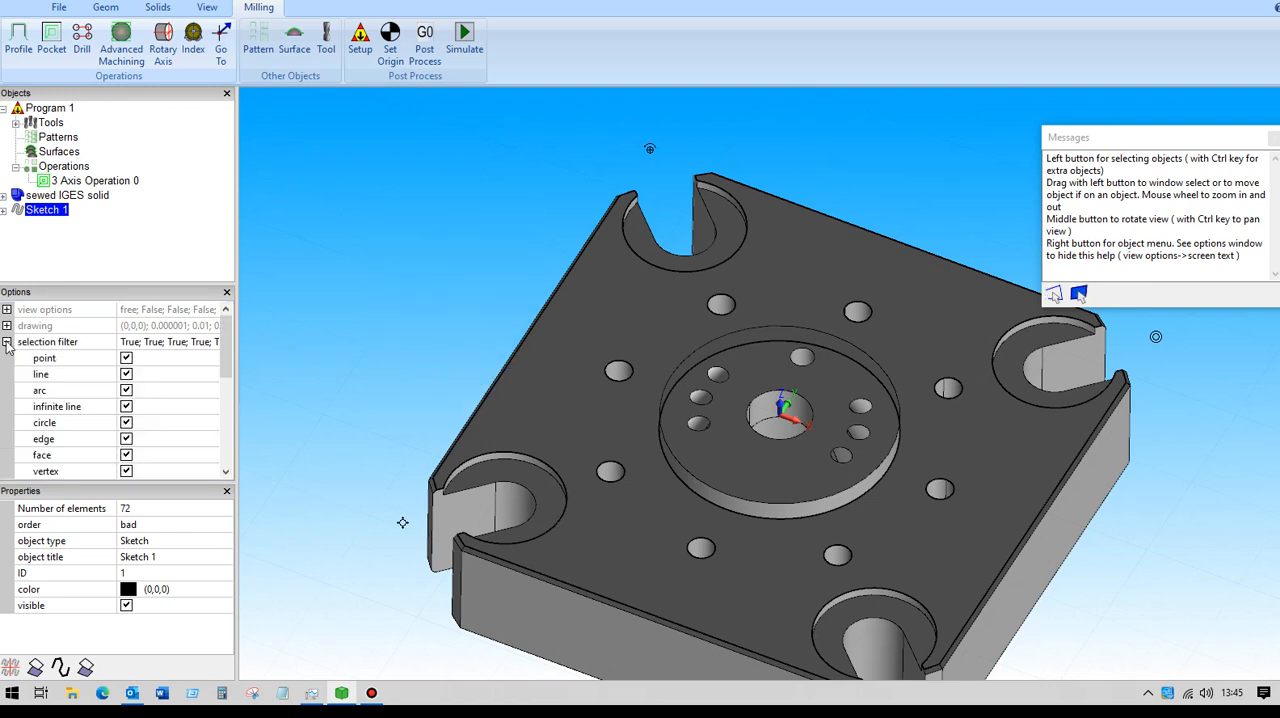
pyautogui.click(7, 342)
pyautogui.click(7, 342)
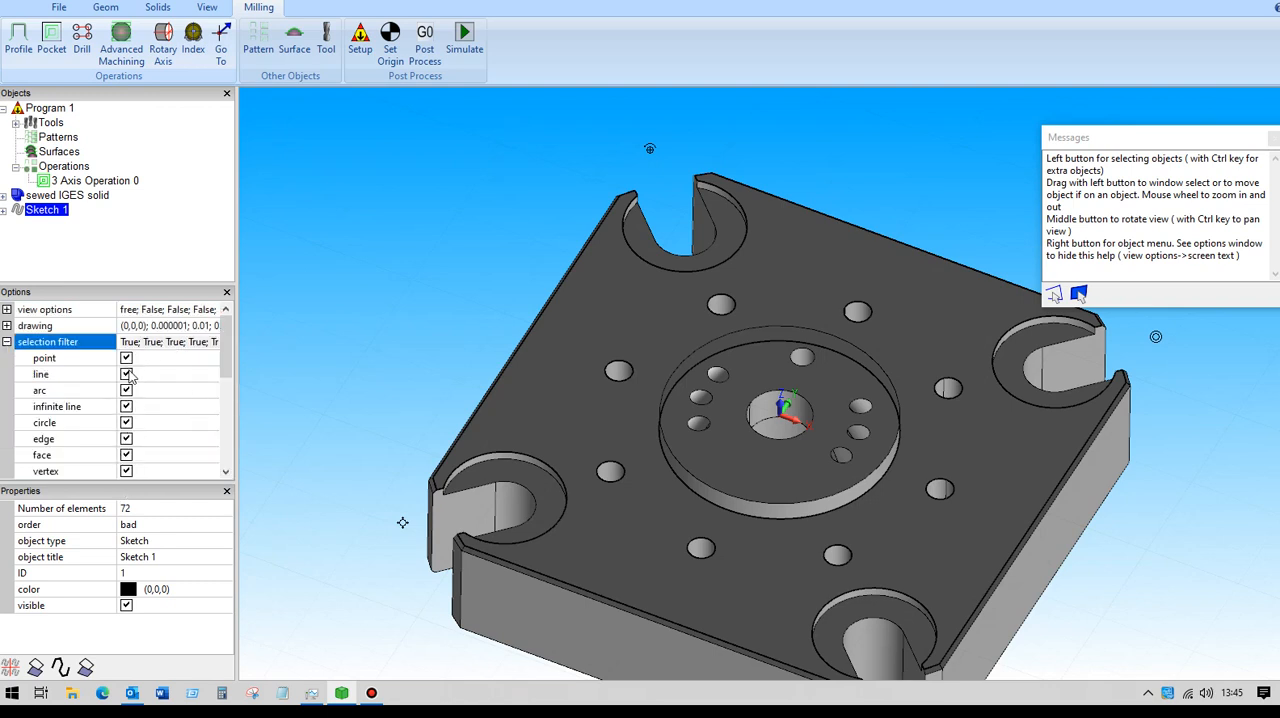
pyautogui.click(7, 342)
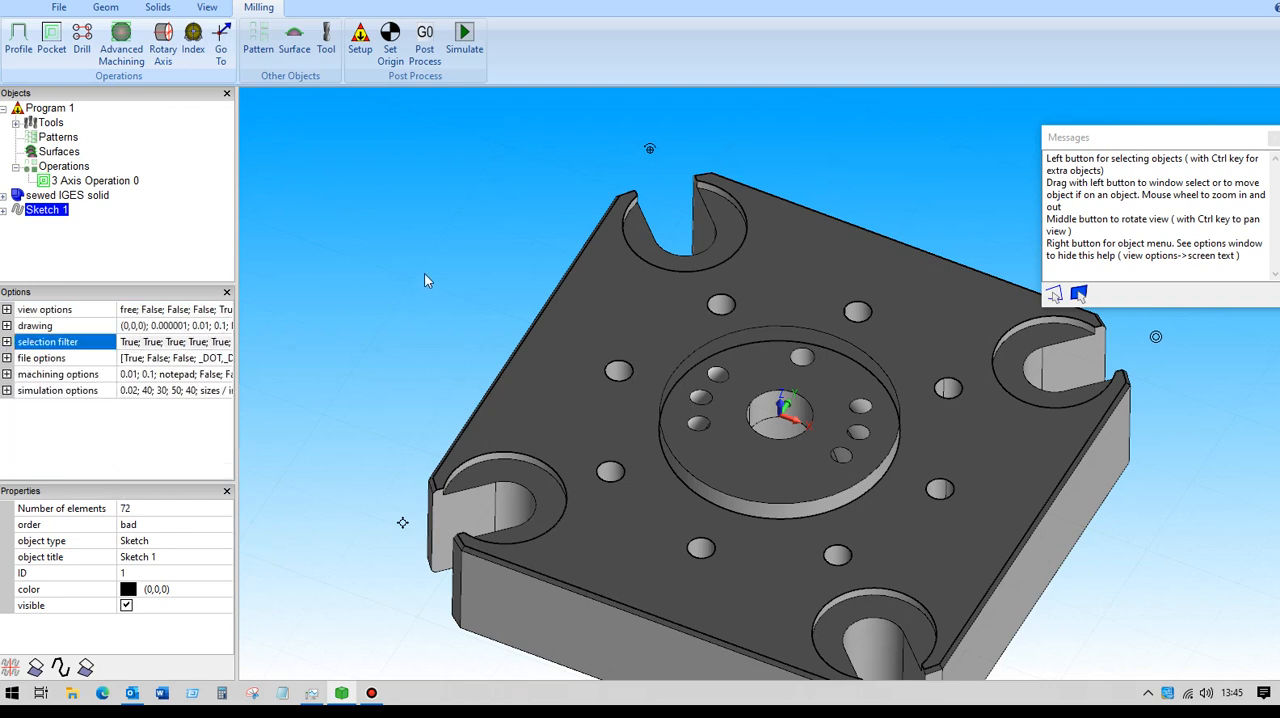
# Place a point at the centre of each of the eight holes surrounding the raised central boss, working in the front XY view.
pyautogui.click(207, 7)
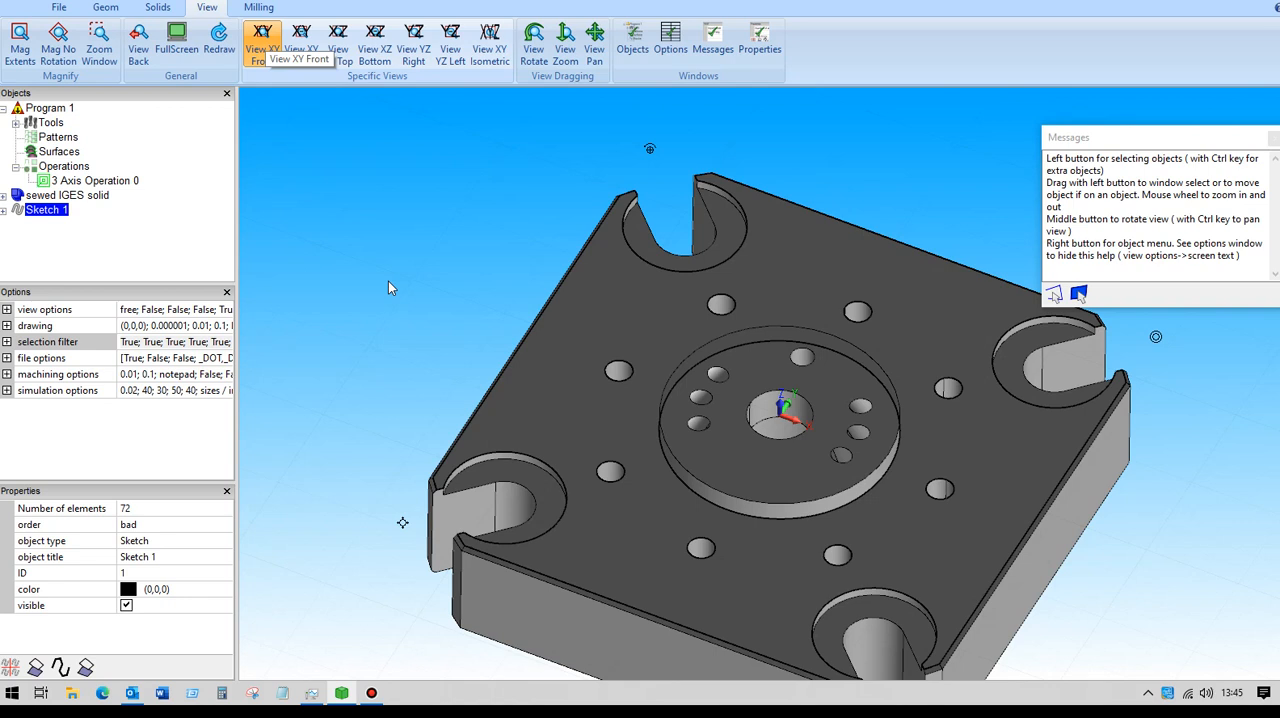
pyautogui.click(105, 7)
pyautogui.click(393, 42)
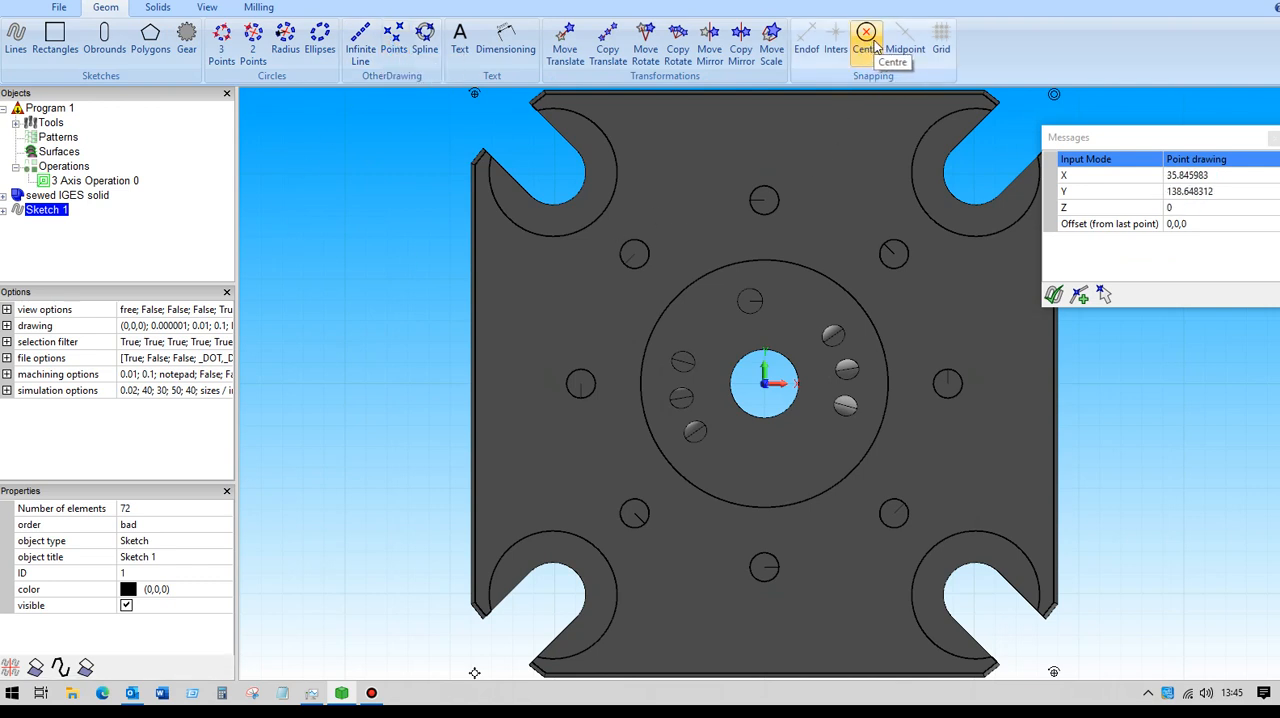
pyautogui.click(568, 383)
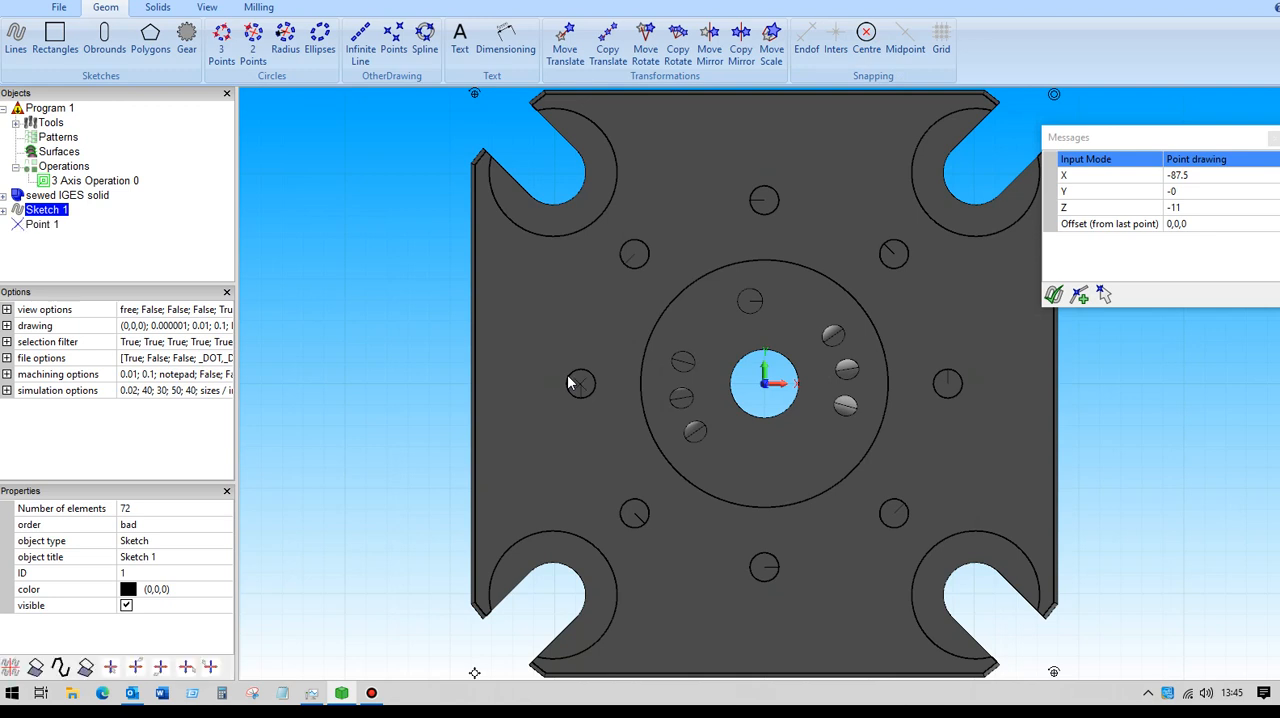
pyautogui.click(631, 250)
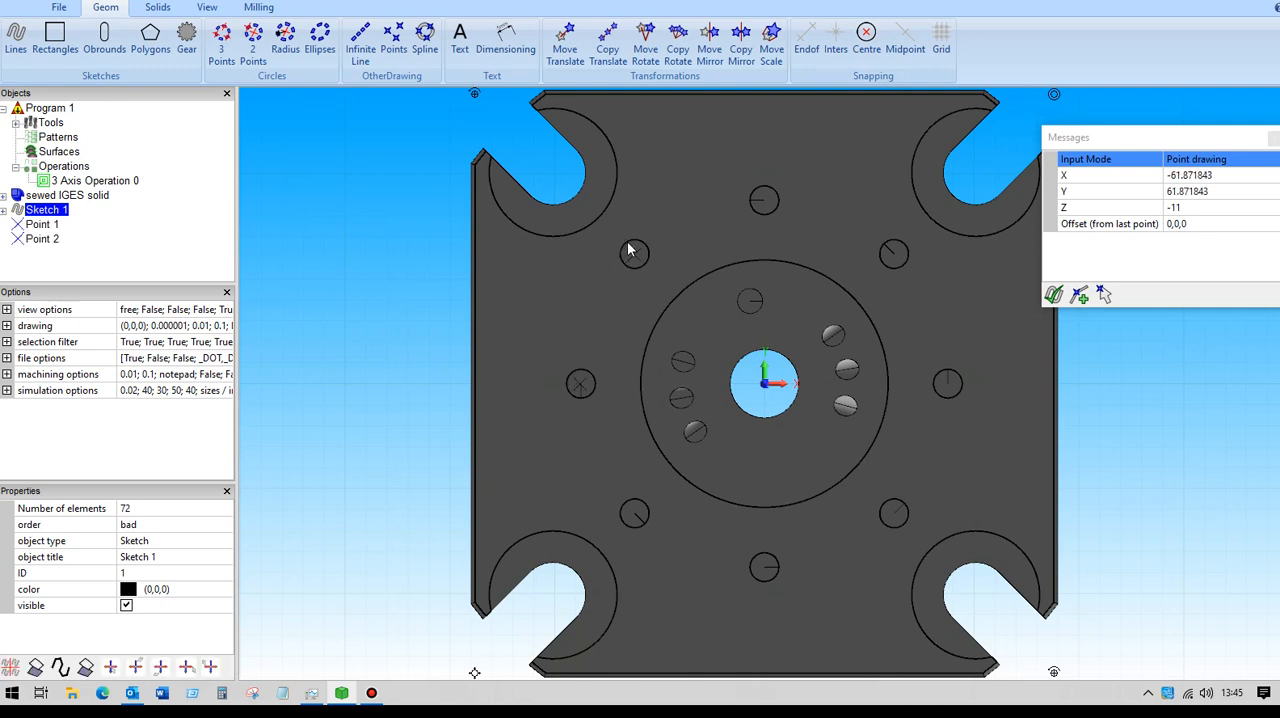
pyautogui.click(770, 195)
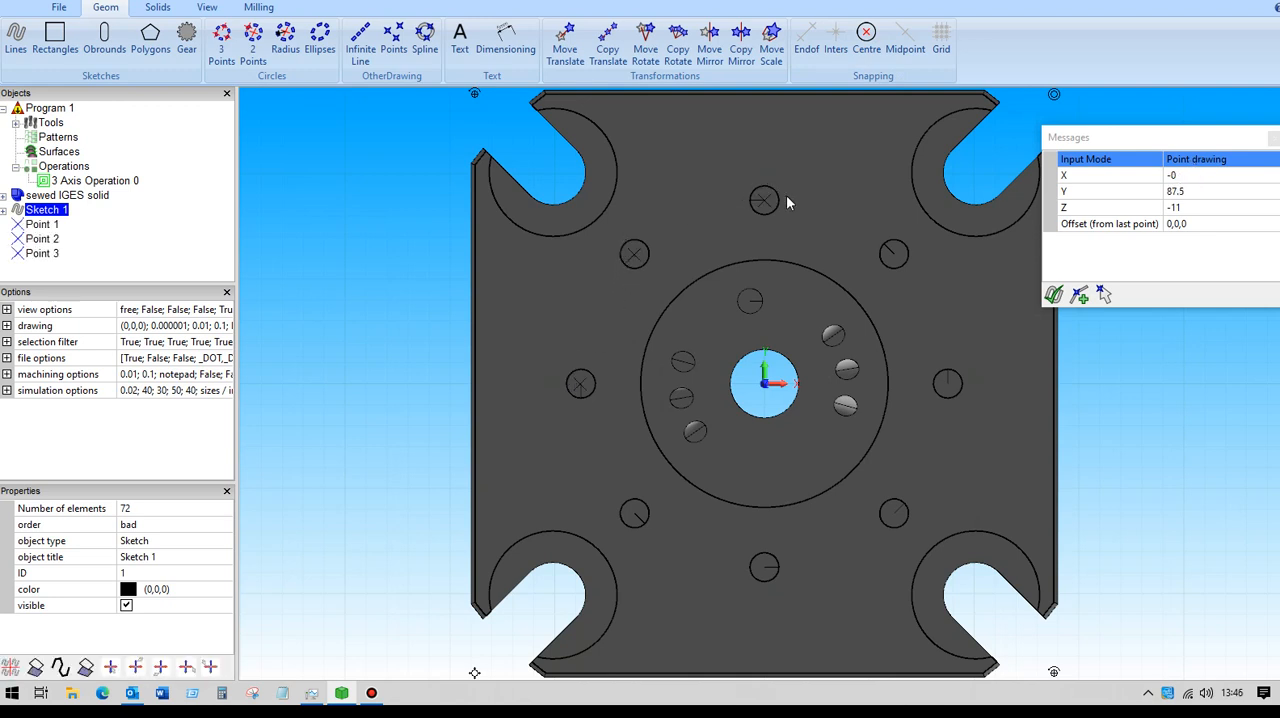
pyautogui.click(908, 255)
pyautogui.click(958, 381)
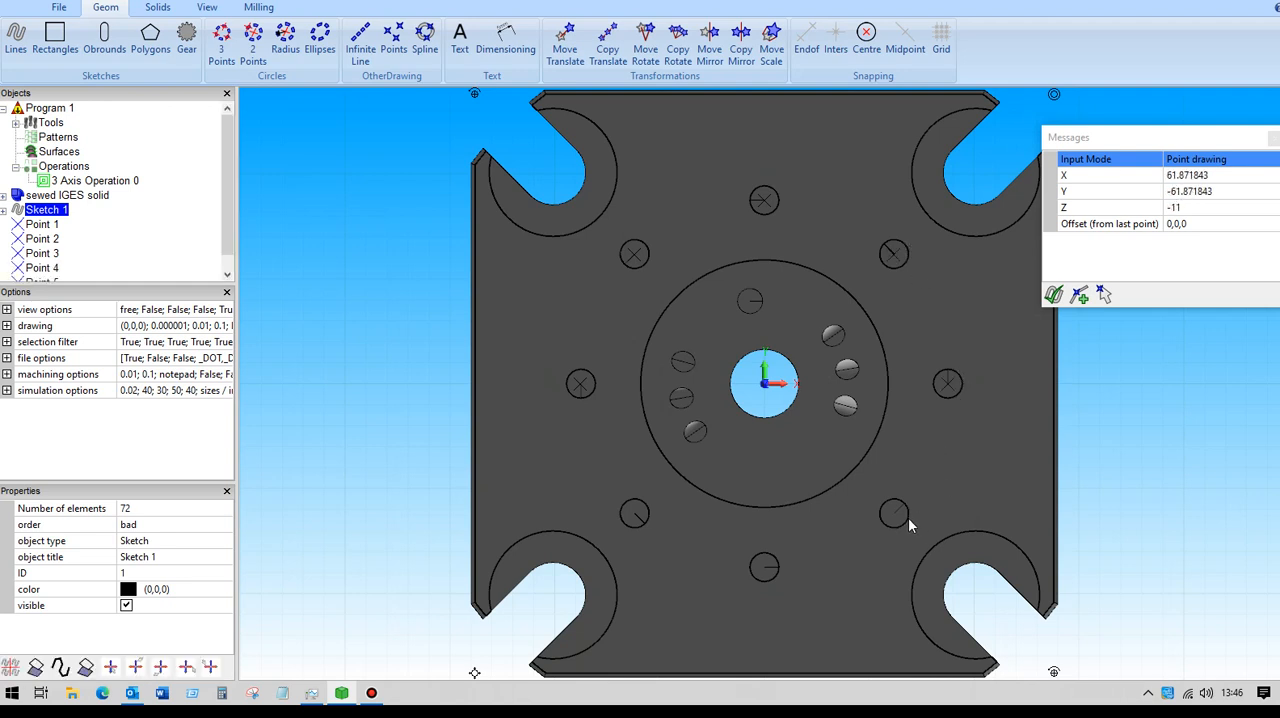
pyautogui.click(763, 586)
pyautogui.click(632, 527)
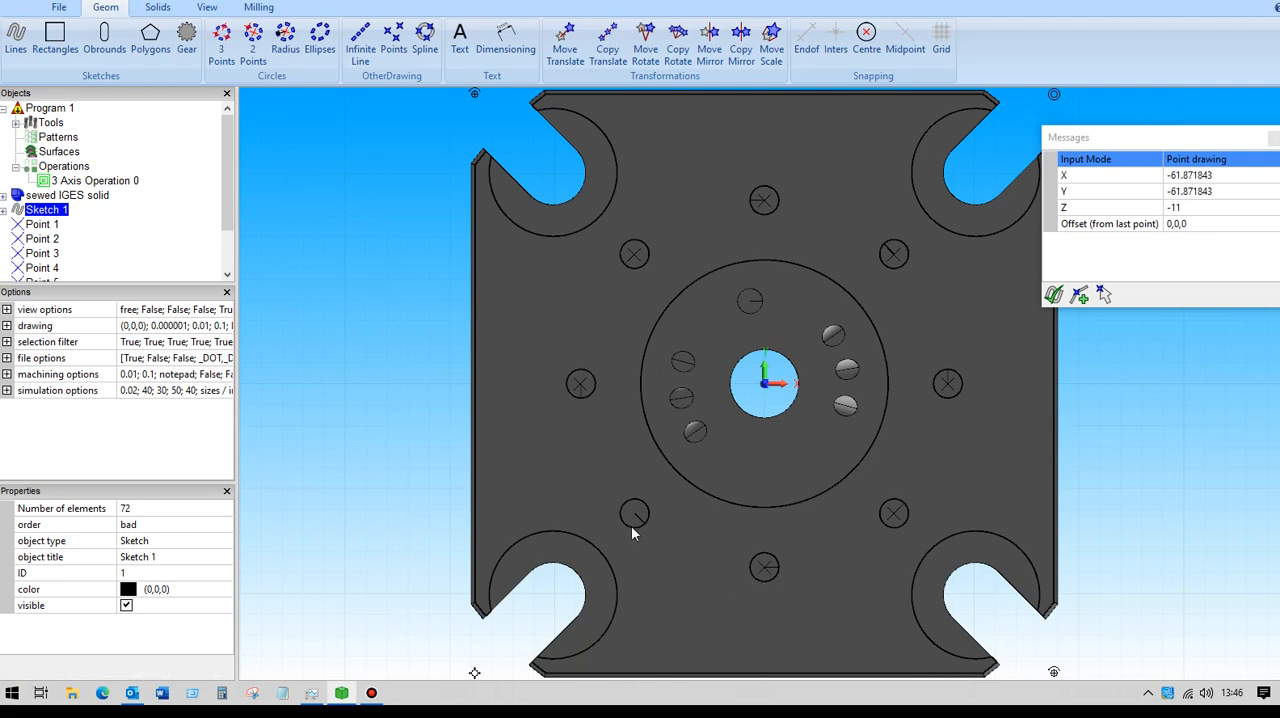
# Define a new 10 mm carbide centre drill bit as tool 5, with flute length 10 and total length 25.
pyautogui.moveTo(357, 381); pyautogui.dragTo(348, 306, button='middle')
pyautogui.scroll(-1, 348, 306)
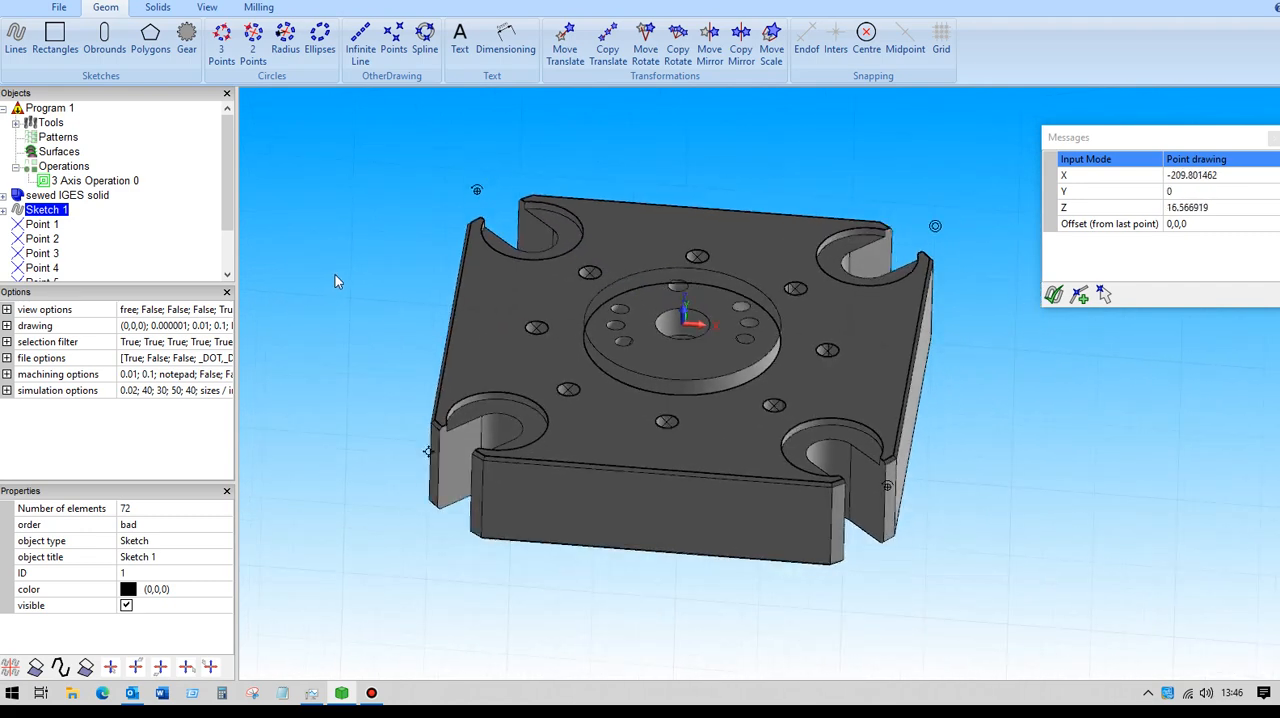
pyautogui.click(258, 8)
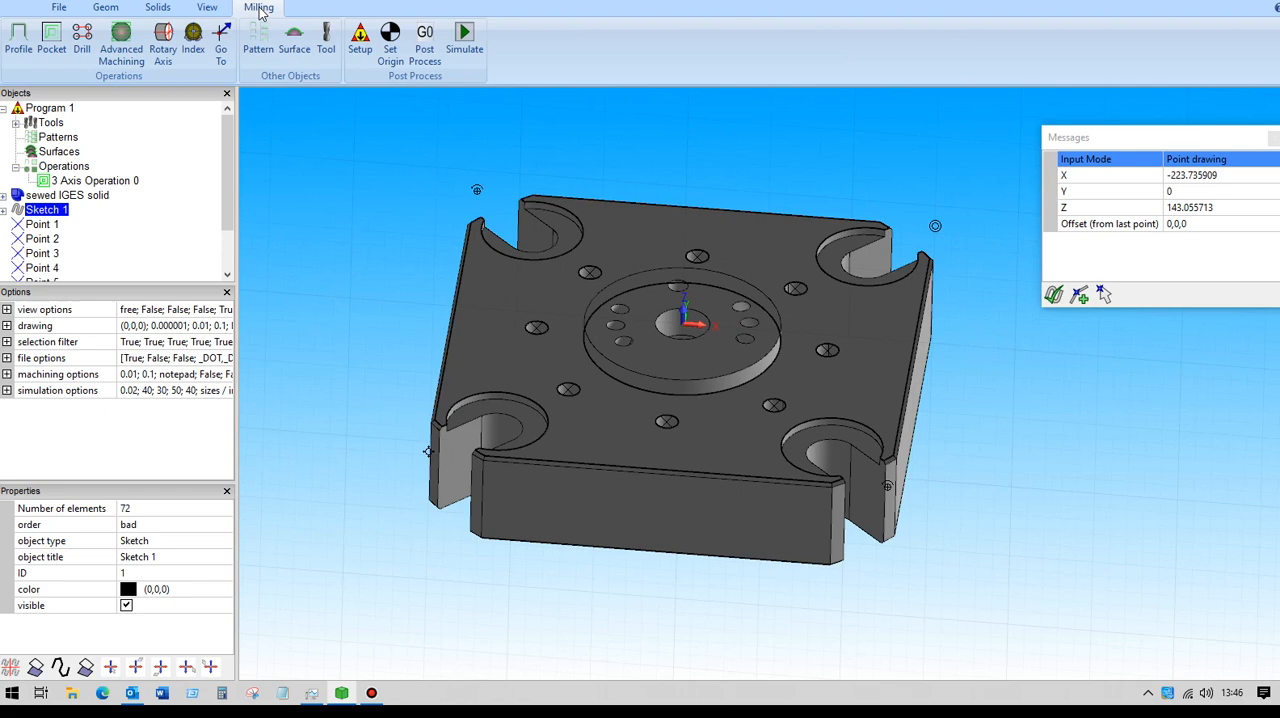
pyautogui.click(326, 40)
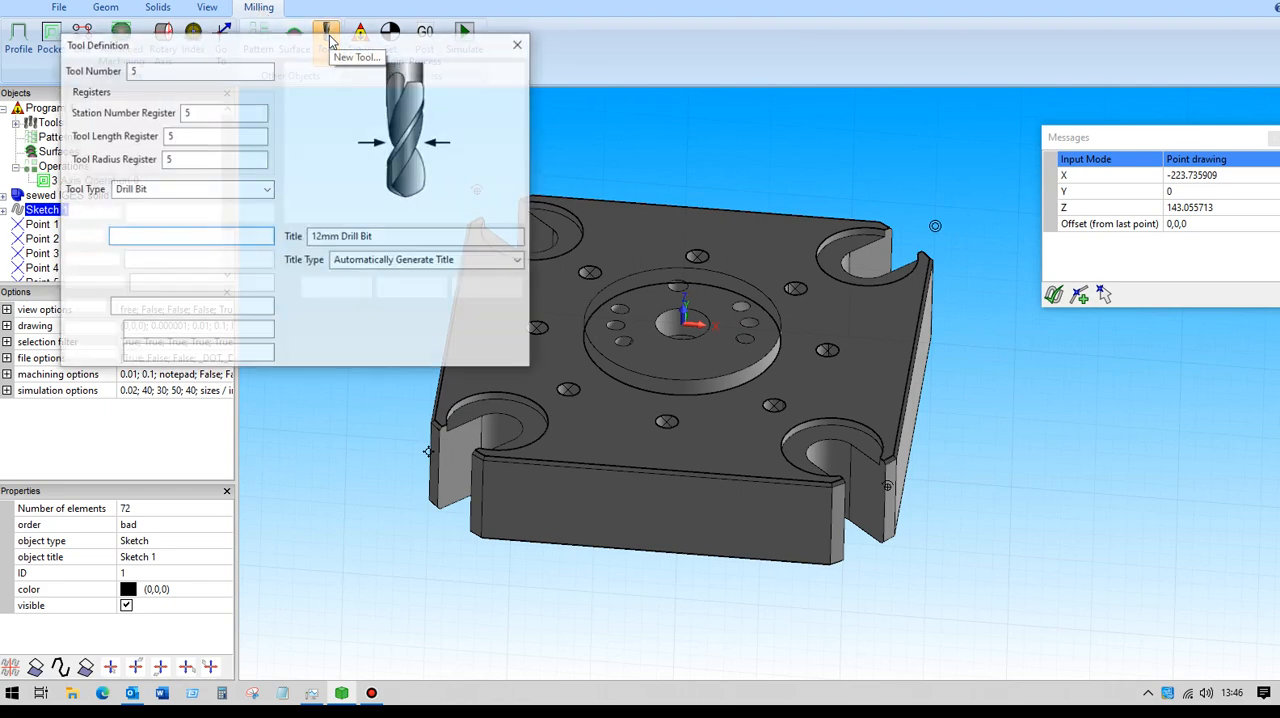
pyautogui.click(266, 189)
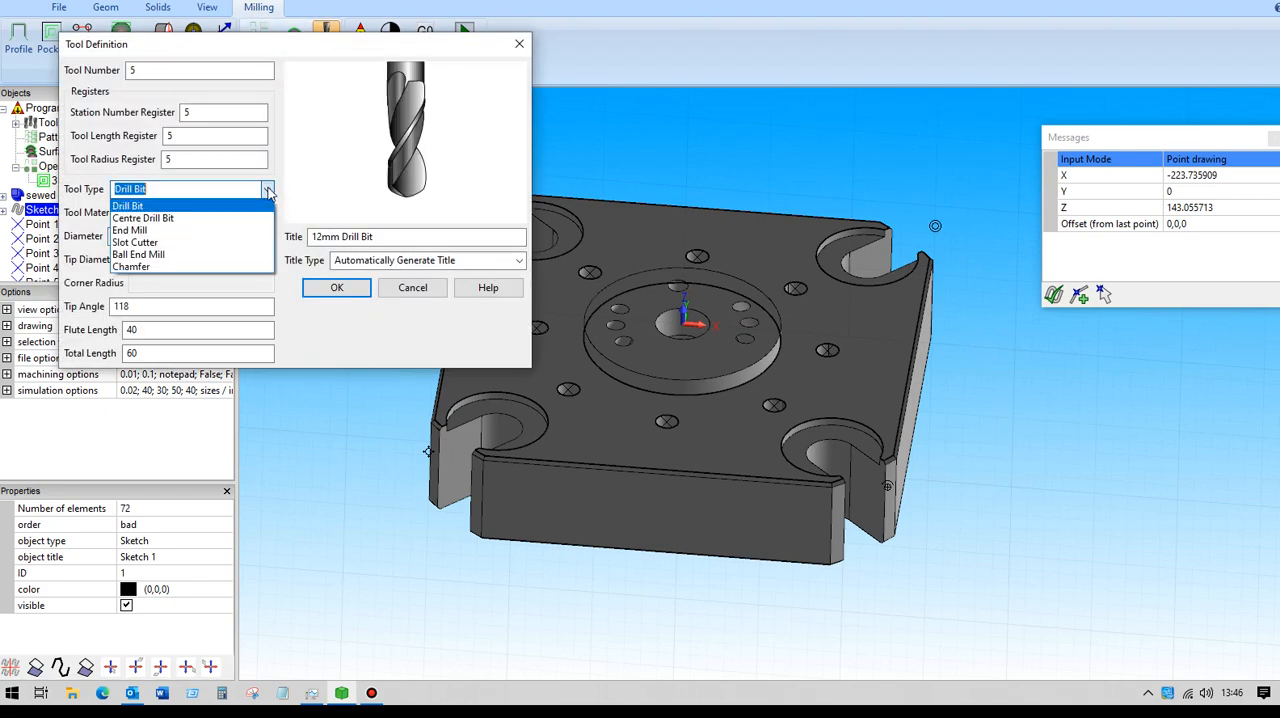
pyautogui.click(166, 218)
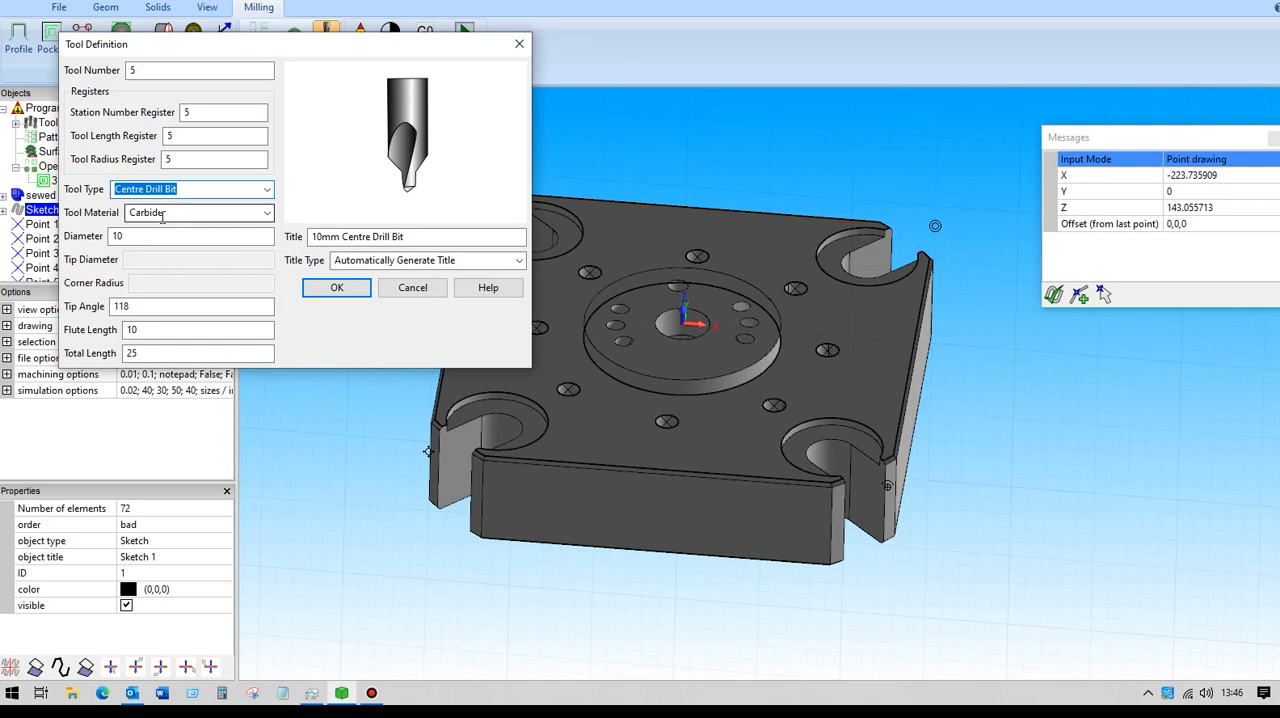
pyautogui.click(145, 331)
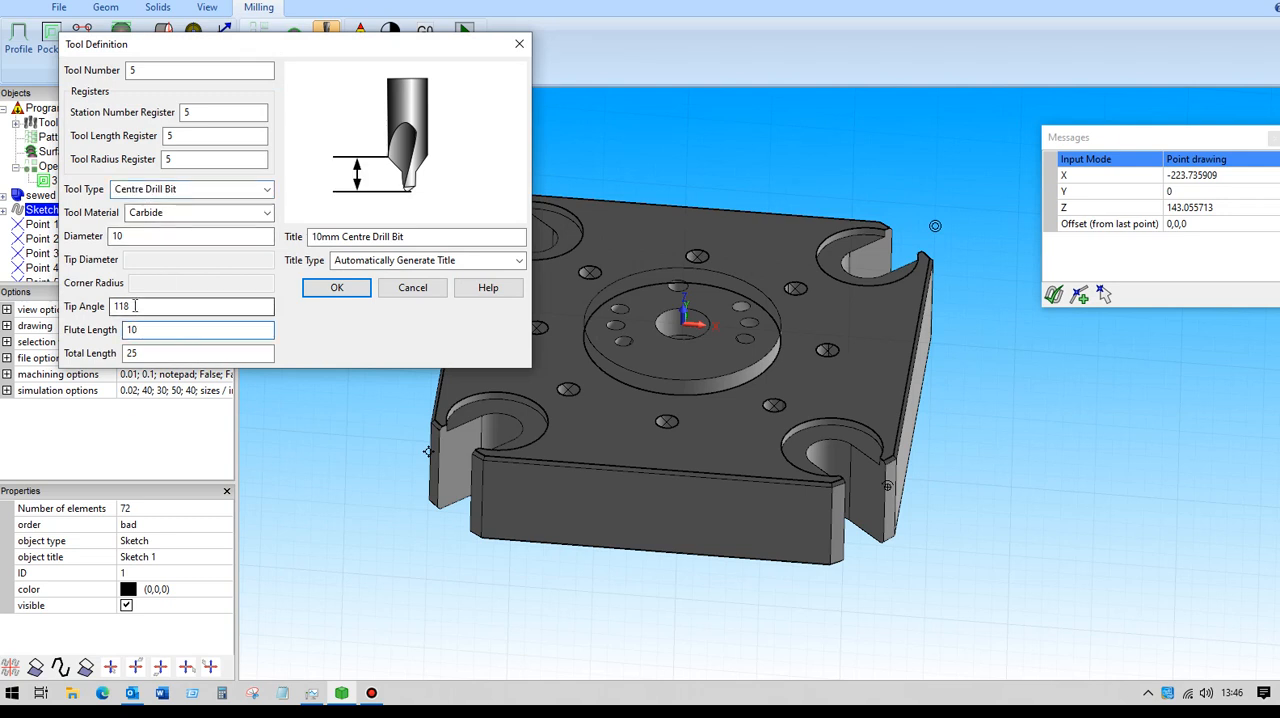
pyautogui.click(145, 352)
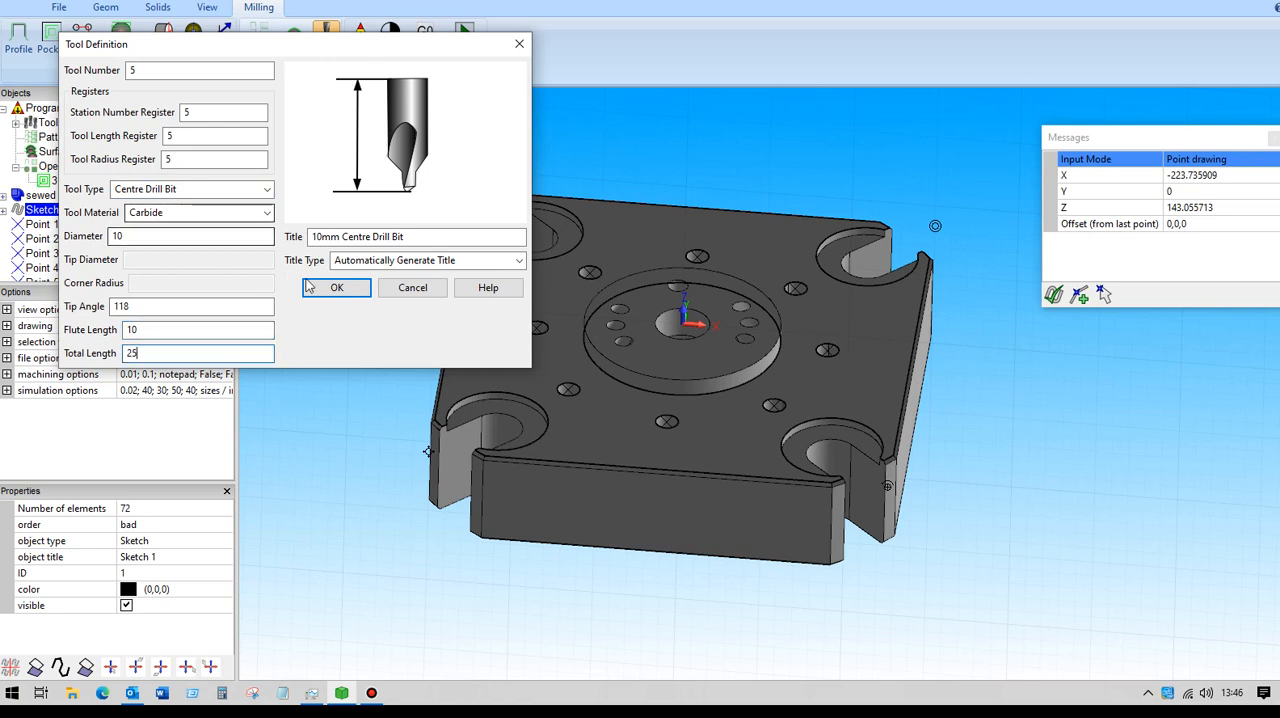
pyautogui.click(337, 288)
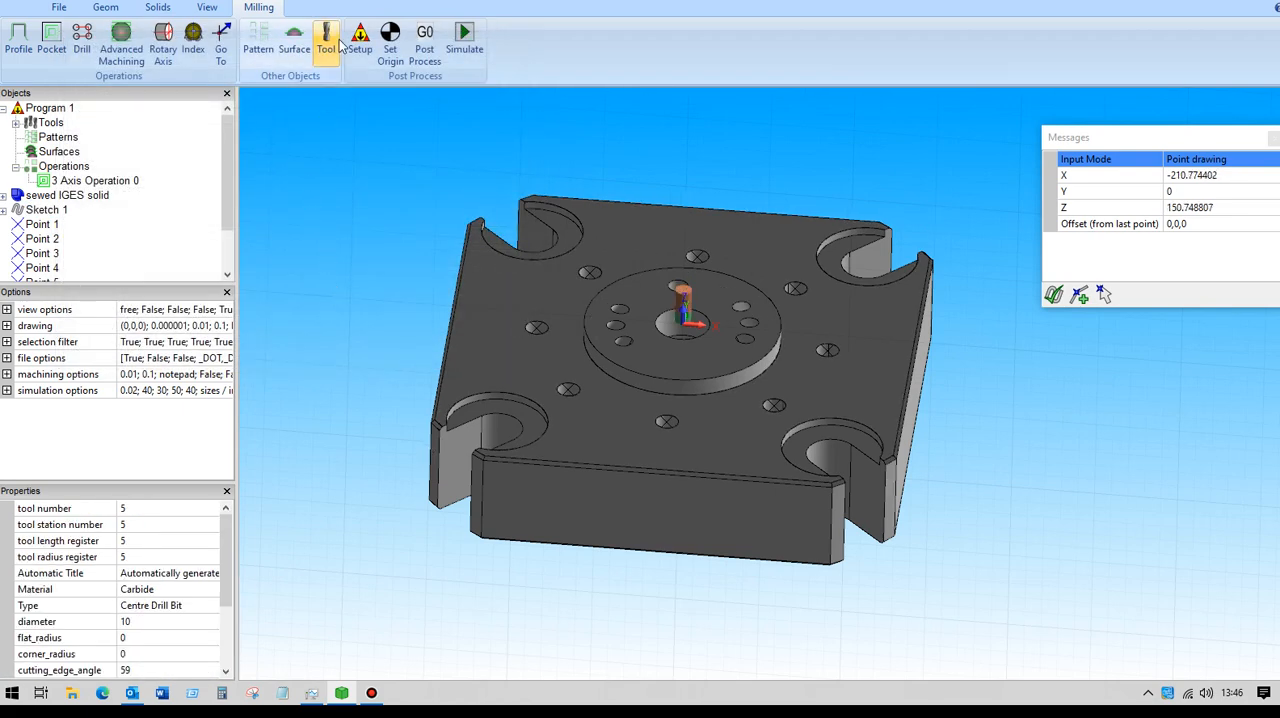
# Define a new 12 mm carbide drill bit as tool 6, with tip angle 118, flute length 40 and total length 60.
pyautogui.click(334, 45)
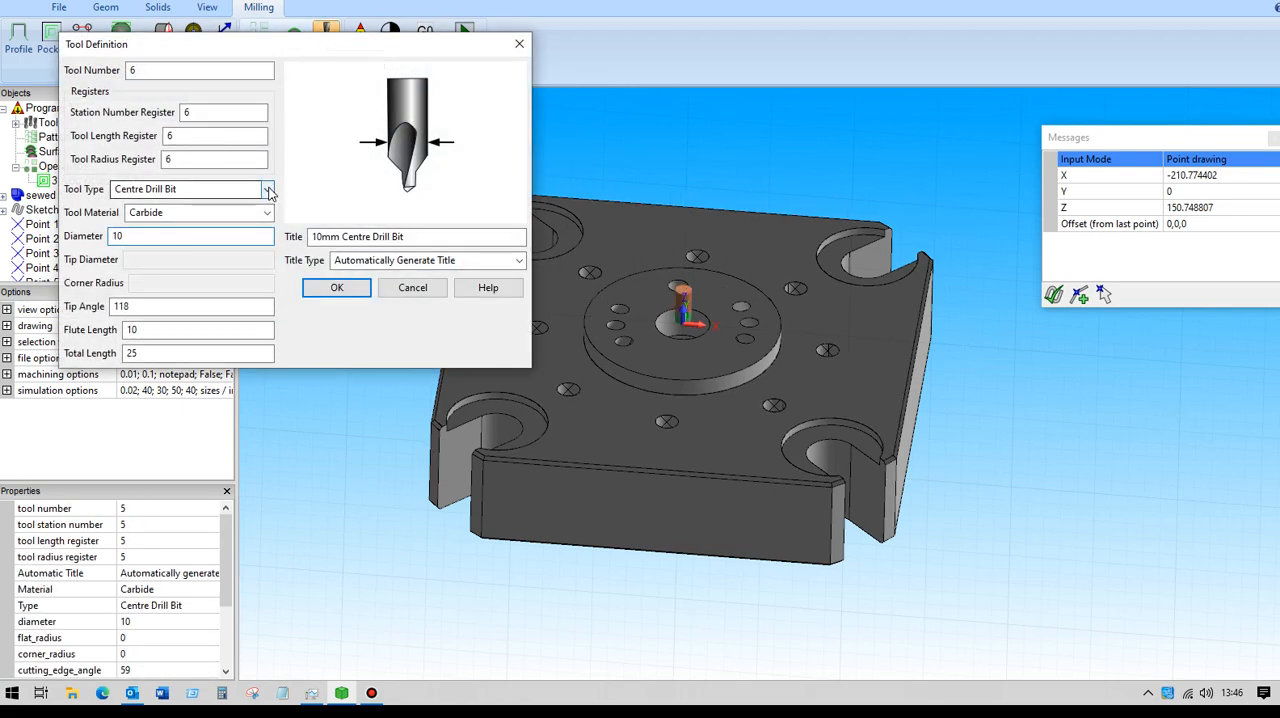
pyautogui.click(267, 190)
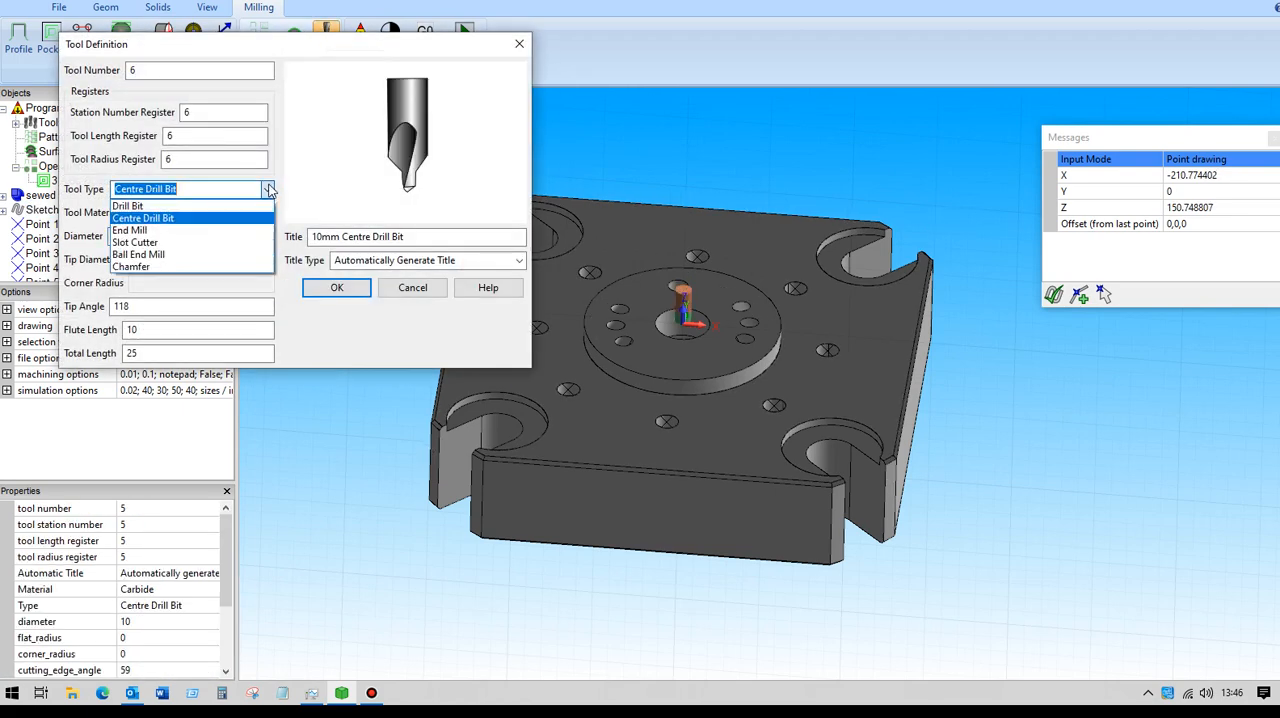
pyautogui.click(141, 207)
pyautogui.press('Tab')
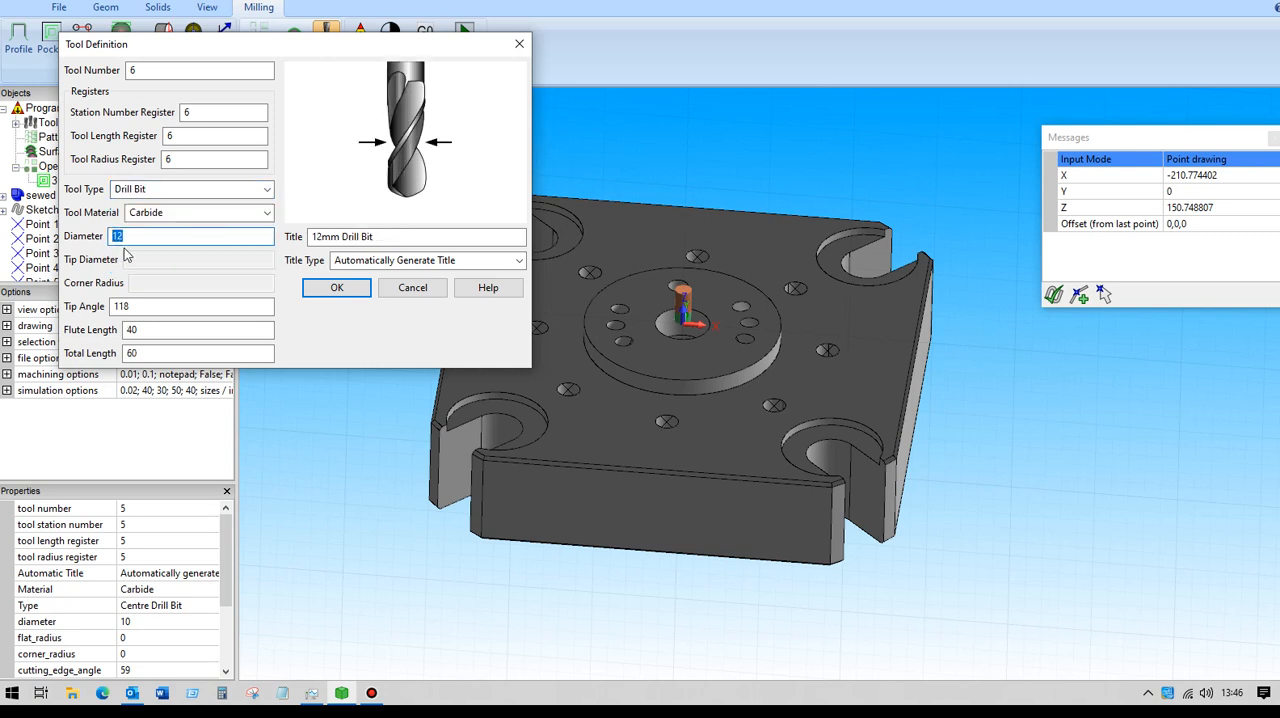
pyautogui.click(142, 305)
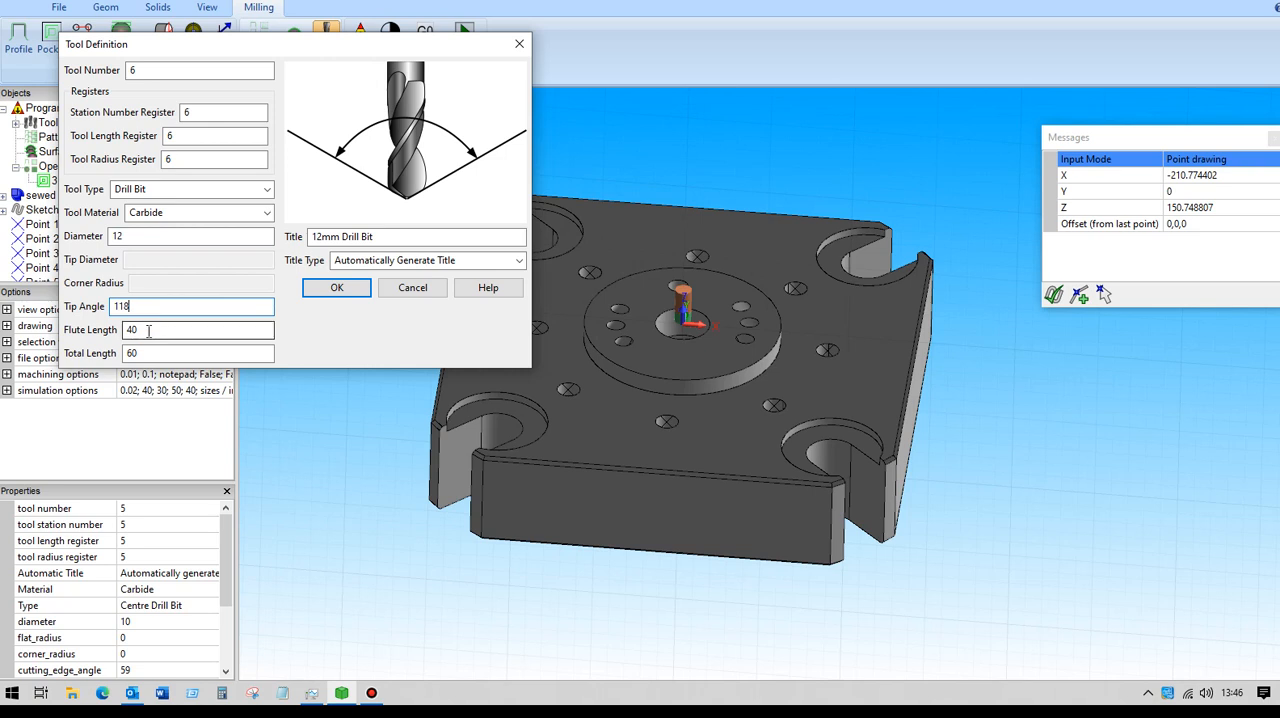
pyautogui.click(148, 330)
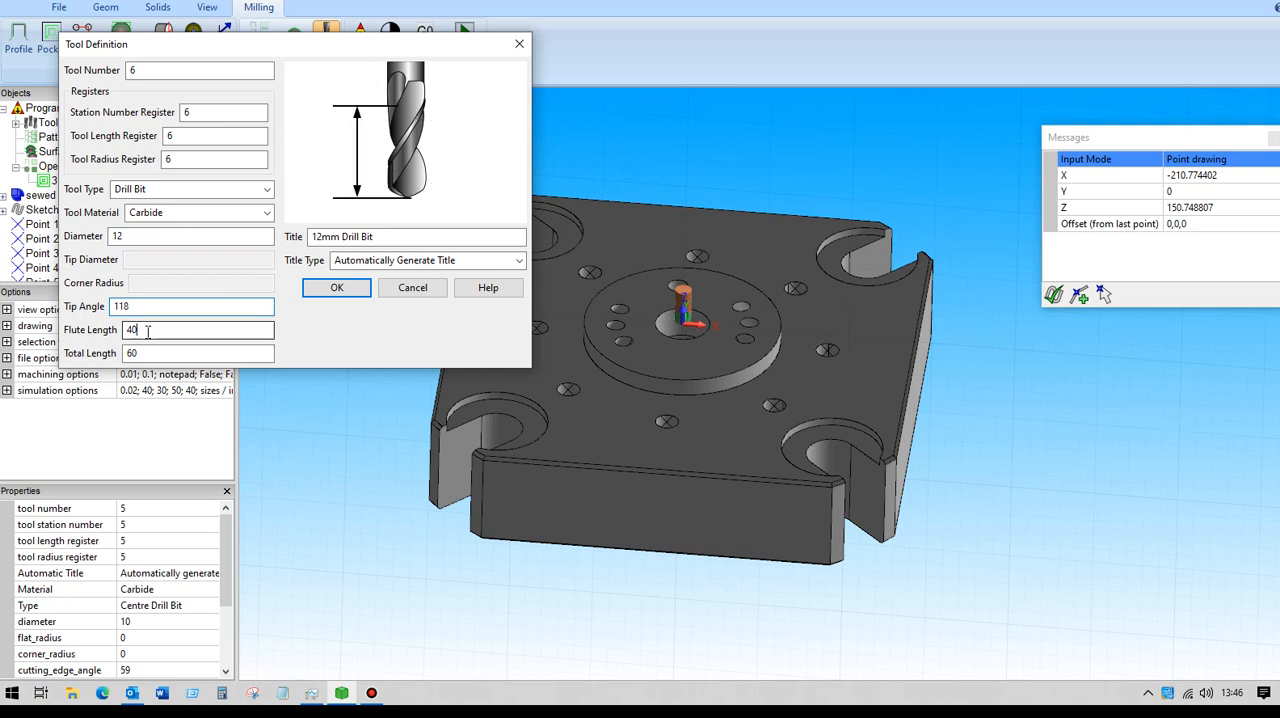
pyautogui.click(337, 289)
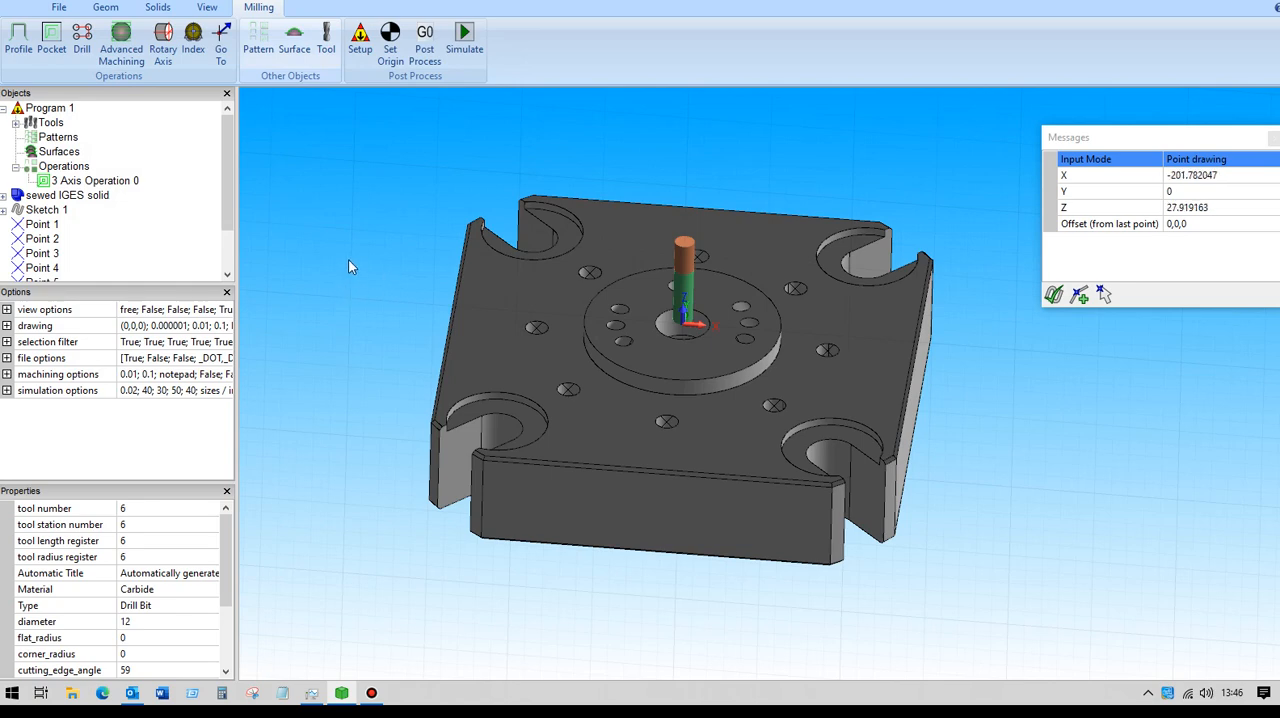
# Start a drilling operation and assign Point 1 through Point 8 as its drilling points.
pyautogui.click(84, 40)
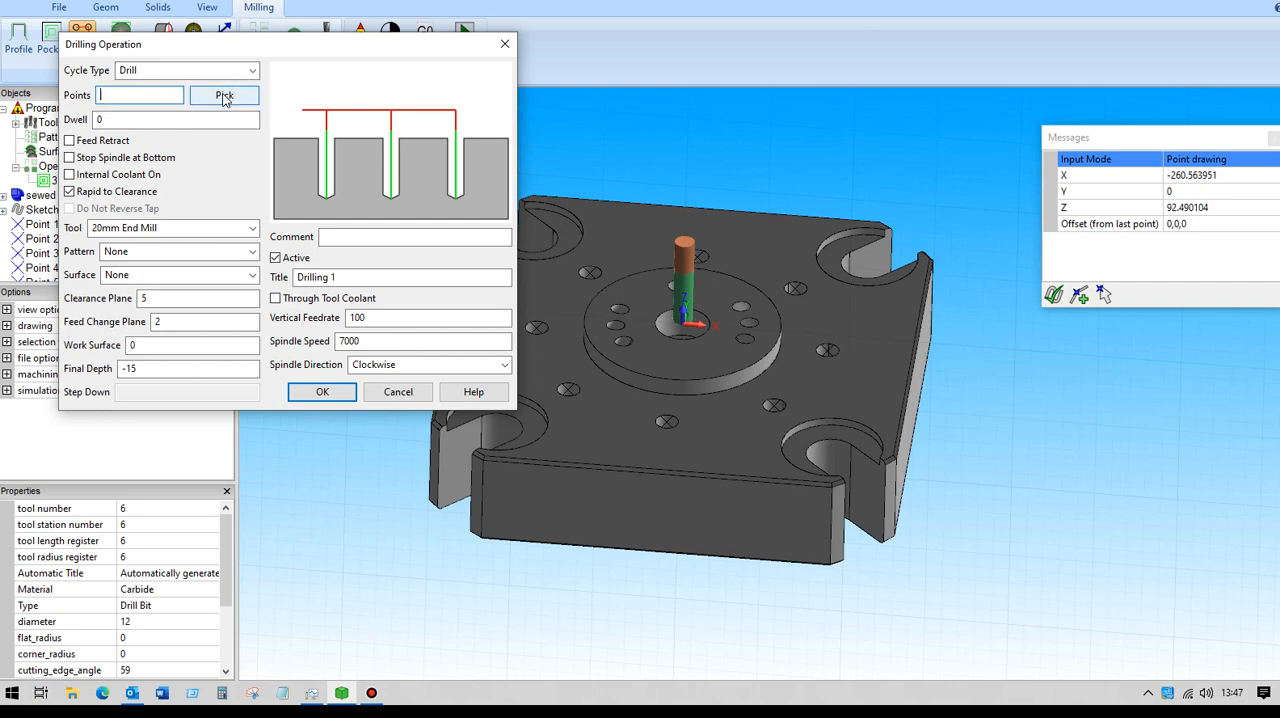
pyautogui.click(222, 99)
pyautogui.moveTo(231, 173); pyautogui.dragTo(220, 222)
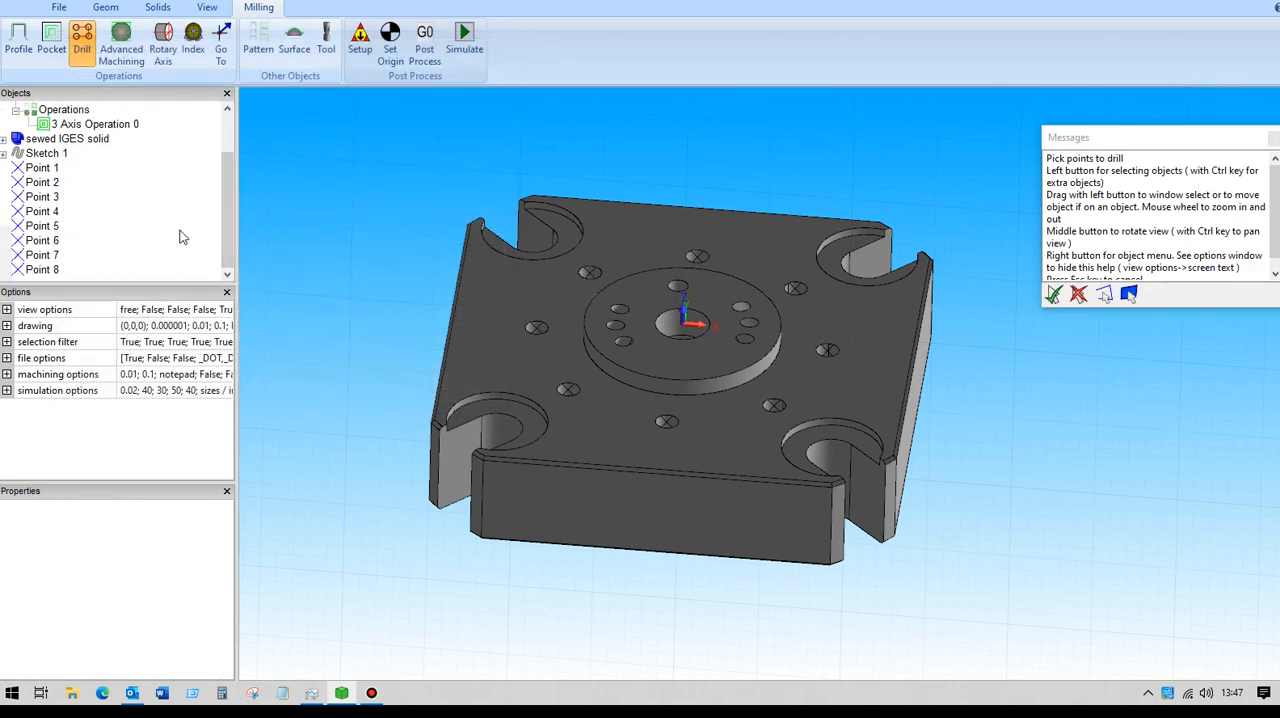
pyautogui.click(51, 170)
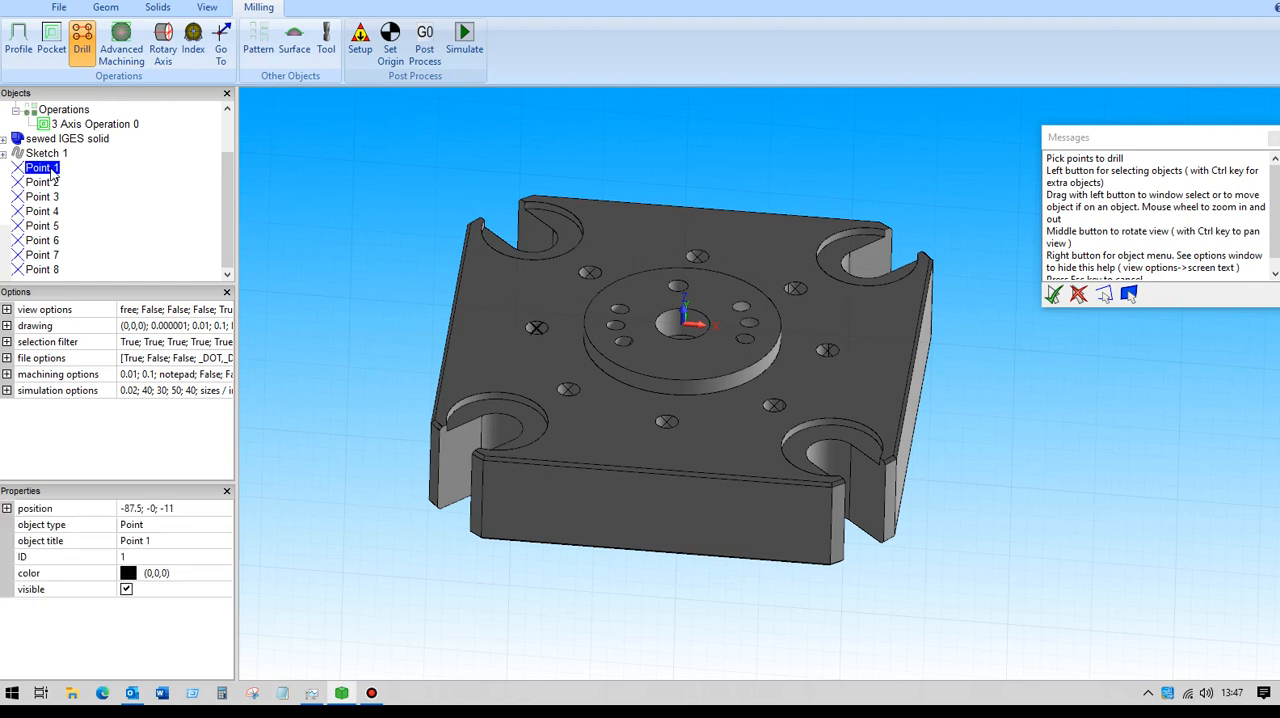
pyautogui.keyDown('shift'); pyautogui.click(31, 270); pyautogui.keyUp('shift')
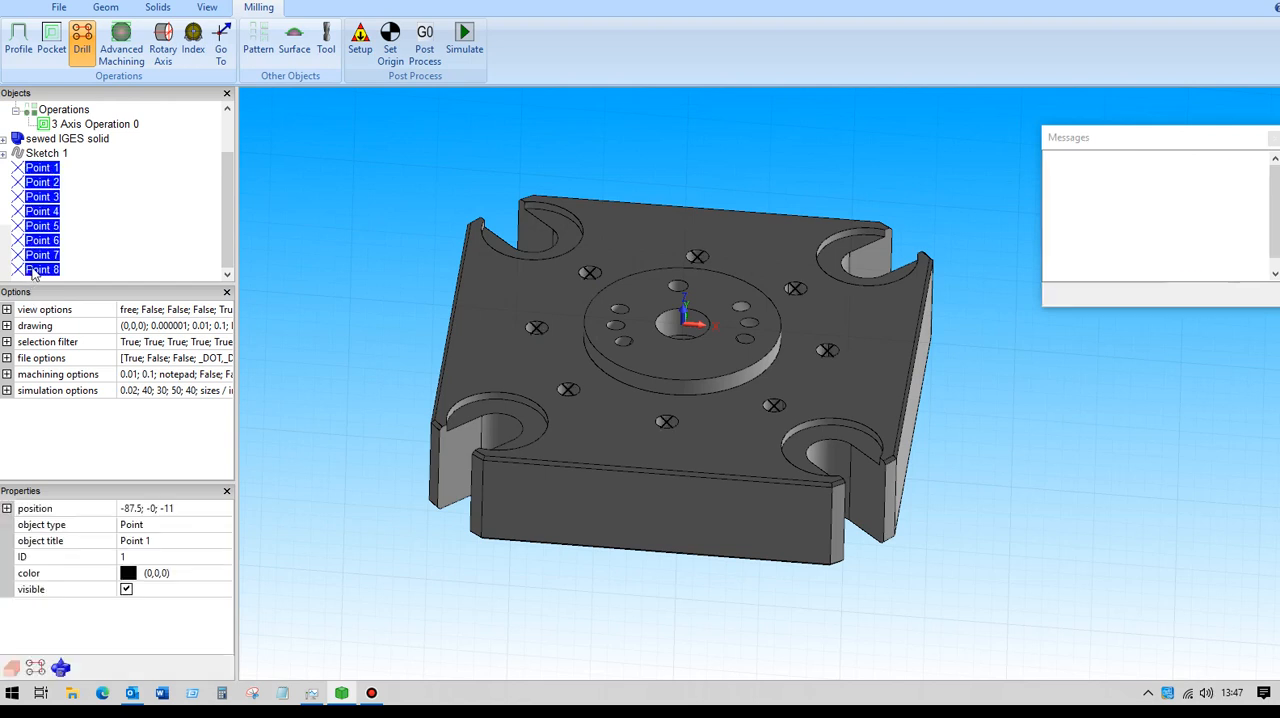
pyautogui.press('Return')
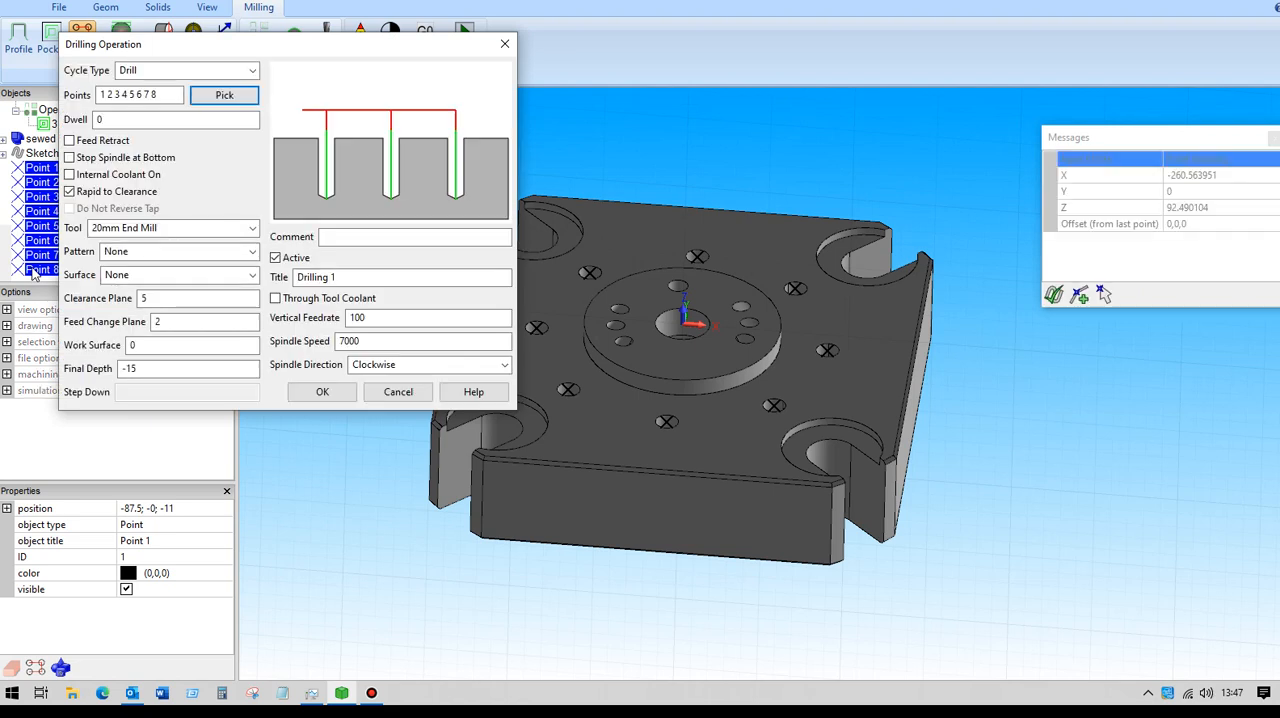
# Create the drilling operation with the 10mm Centre Drill Bit and a final depth of -2.
pyautogui.click(253, 228)
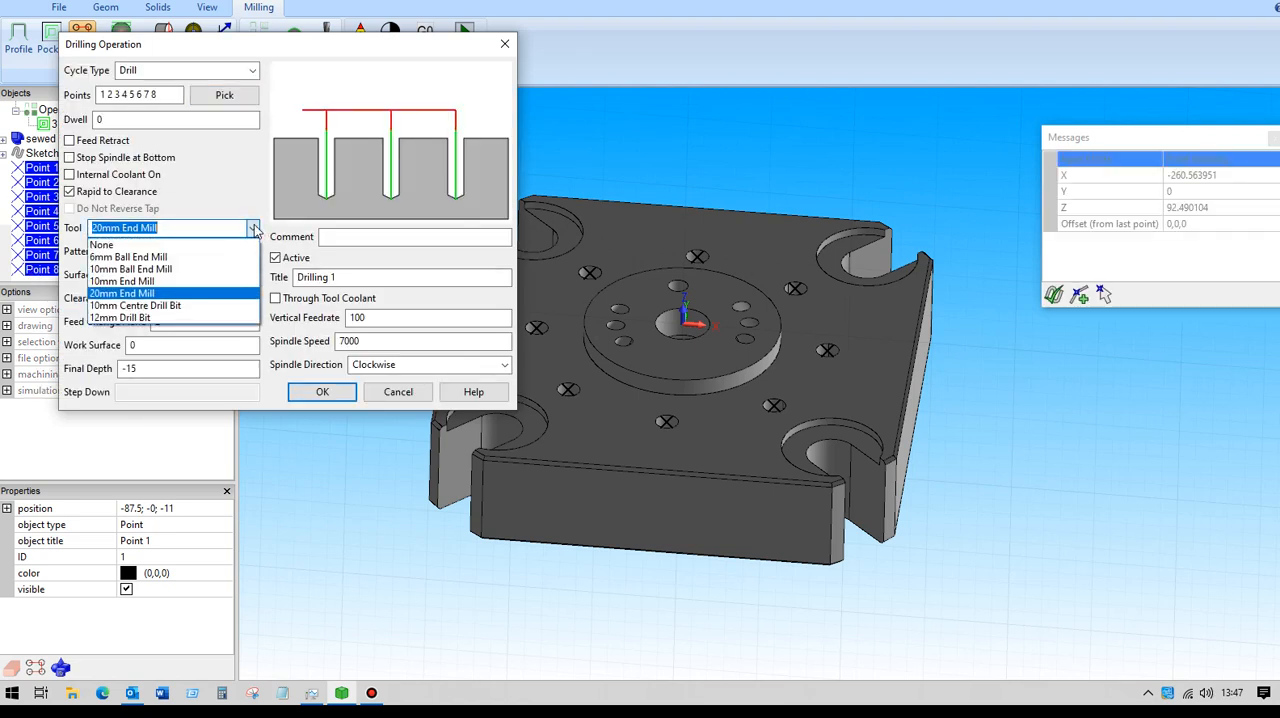
pyautogui.click(162, 305)
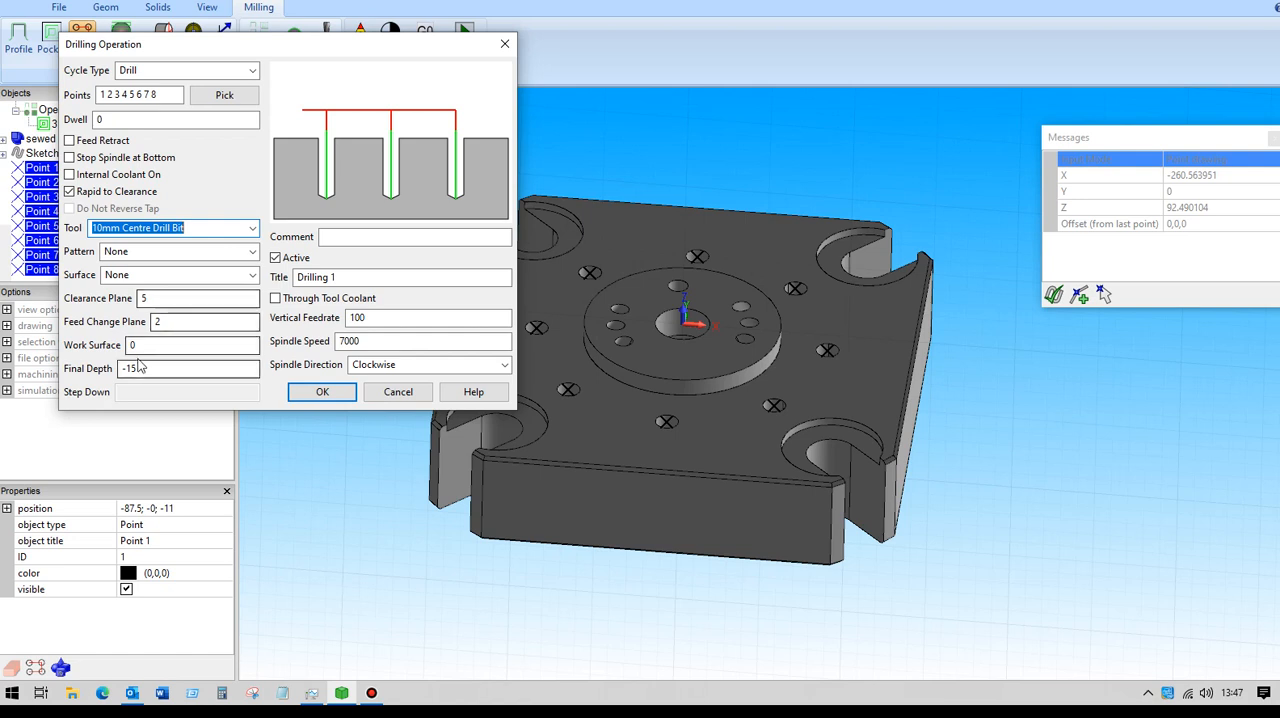
pyautogui.click(135, 368)
pyautogui.write('-')
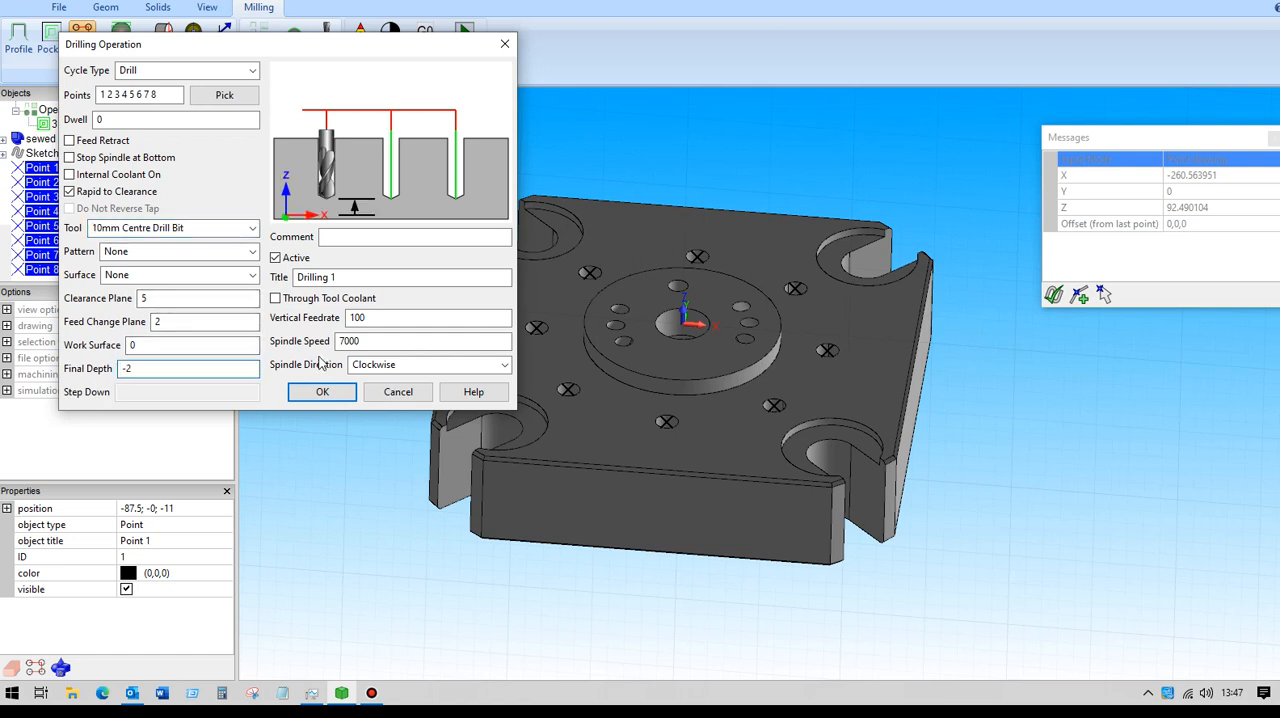
pyautogui.write('2')
pyautogui.click(312, 394)
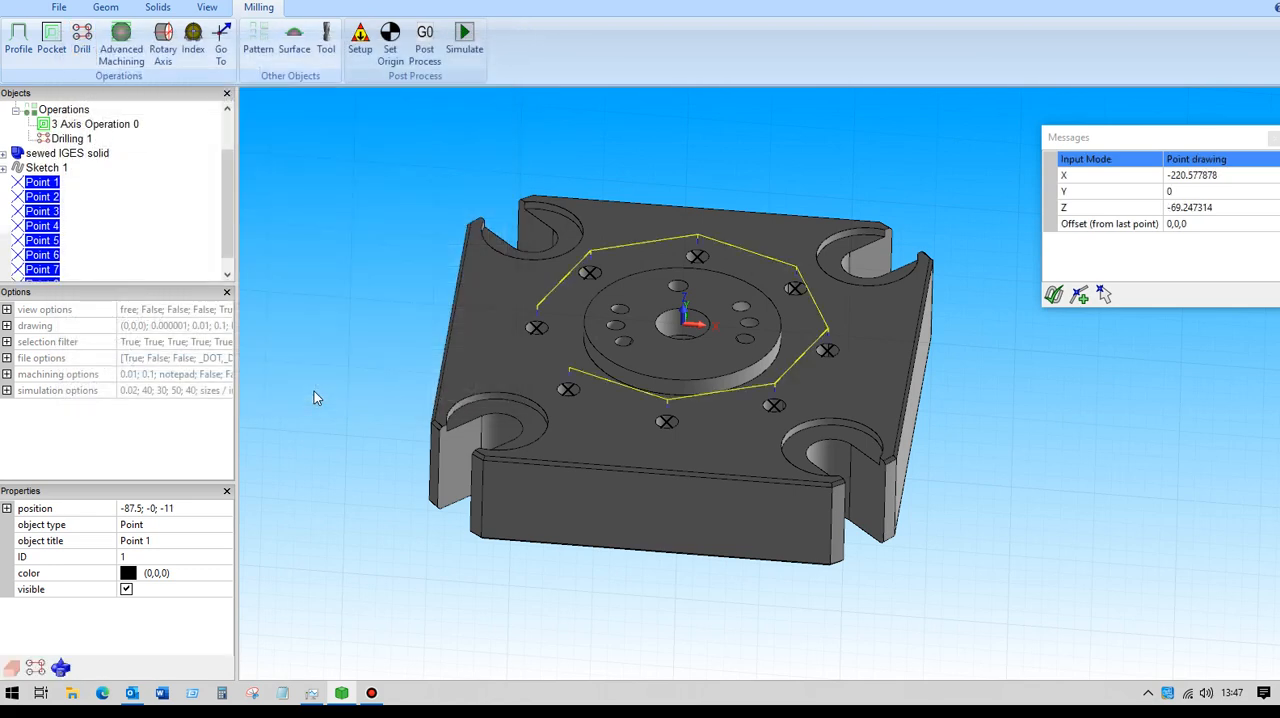
pyautogui.moveTo(306, 284)
pyautogui.mouseDown(button='middle')
pyautogui.moveTo(309, 219)
pyautogui.moveTo(293, 265)
pyautogui.mouseUp(button='middle')
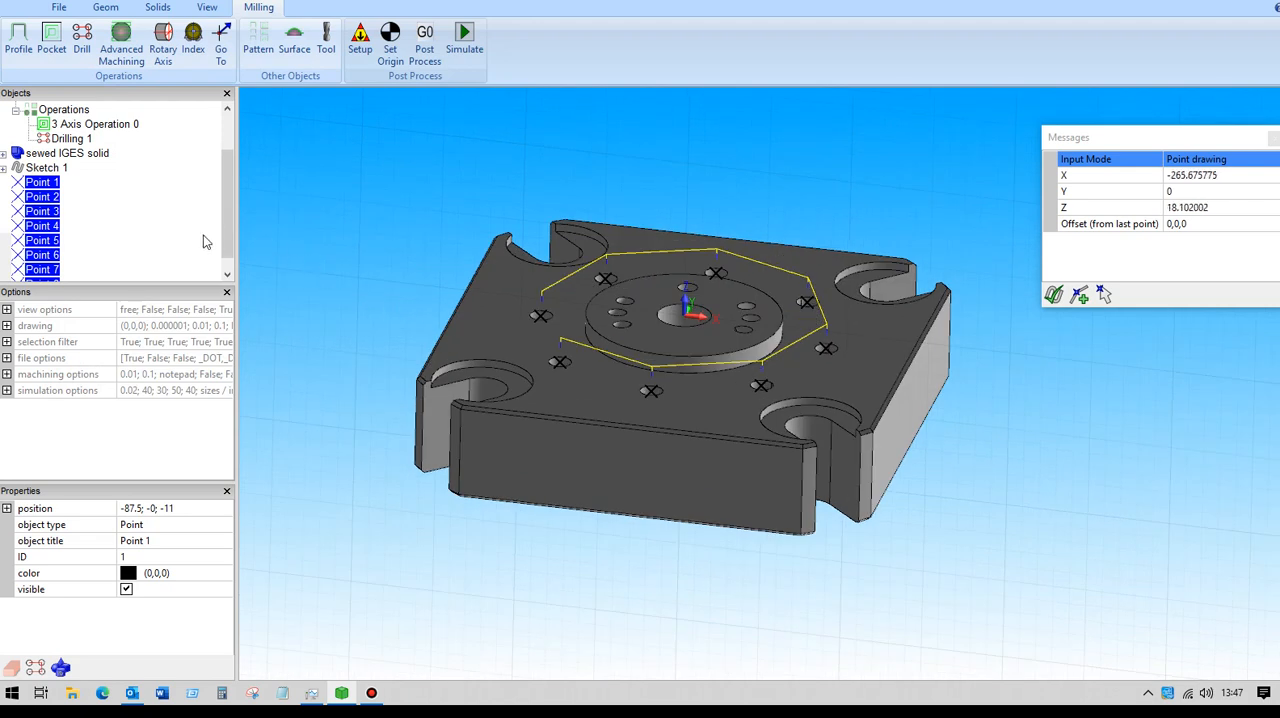
# Set the final depth of the Drilling 1 centre-drilling operation to -12.
pyautogui.moveTo(233, 215); pyautogui.dragTo(228, 163)
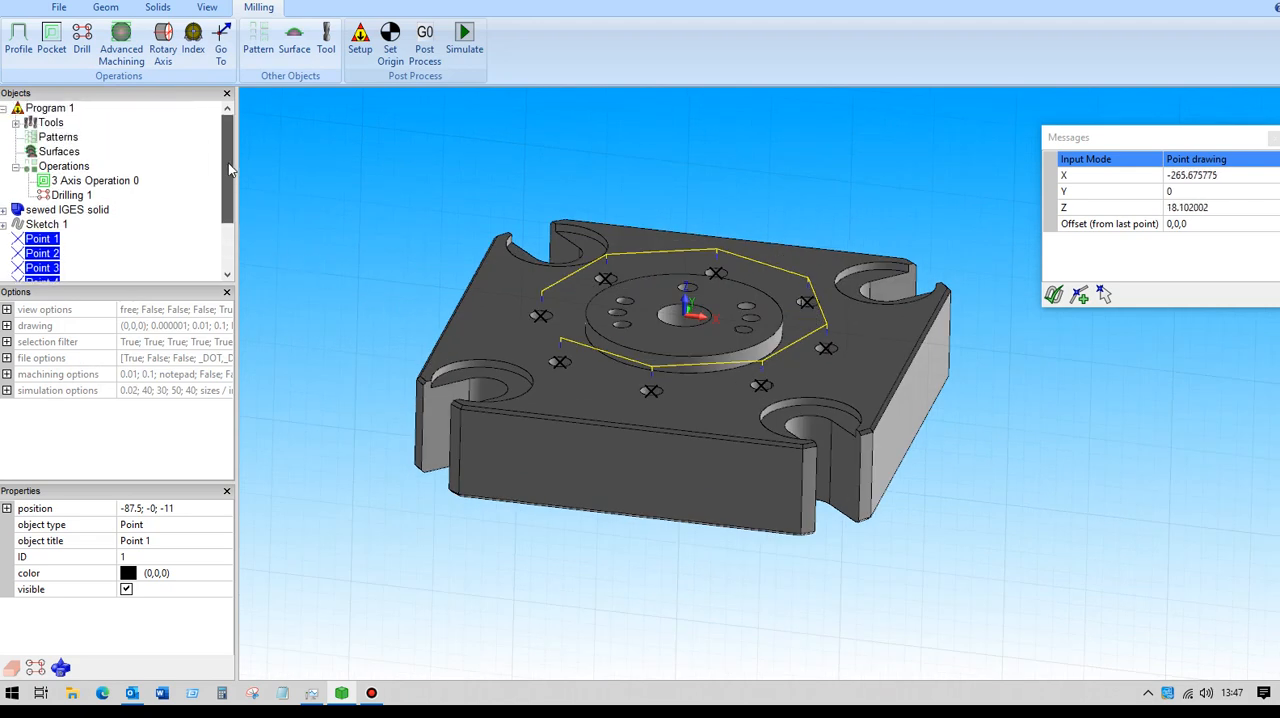
pyautogui.click(70, 195)
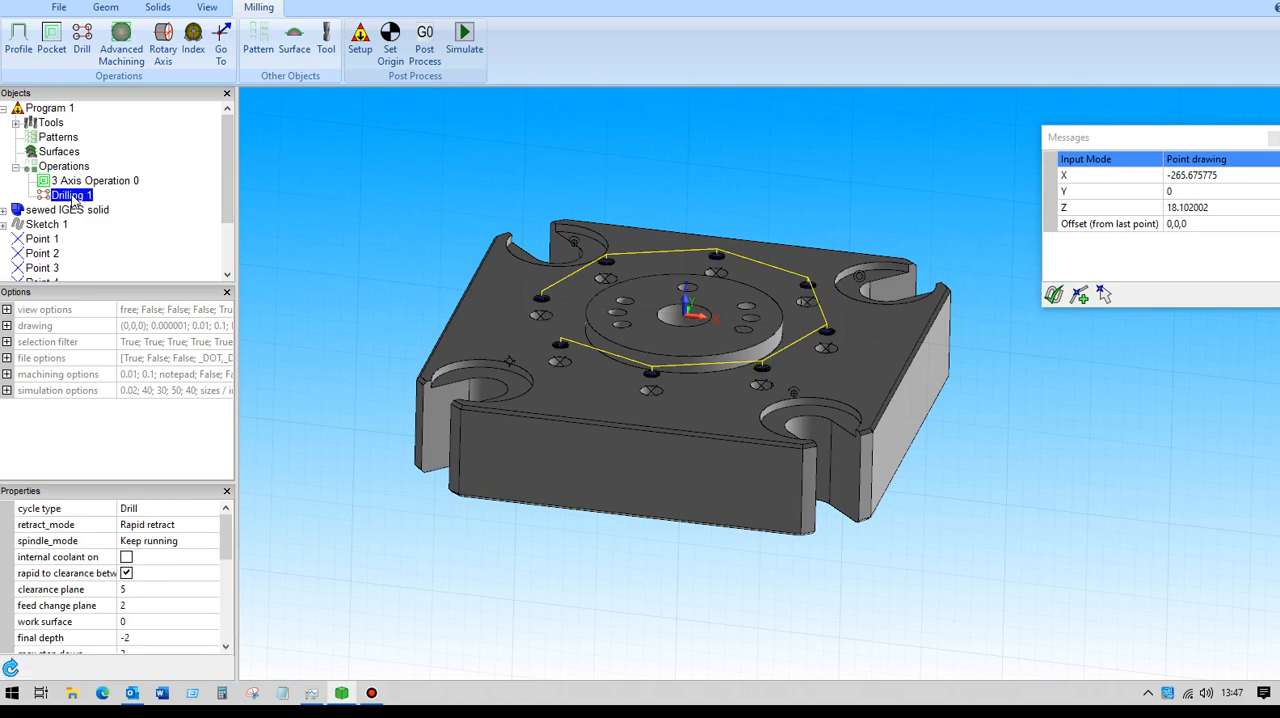
pyautogui.doubleClick(72, 197)
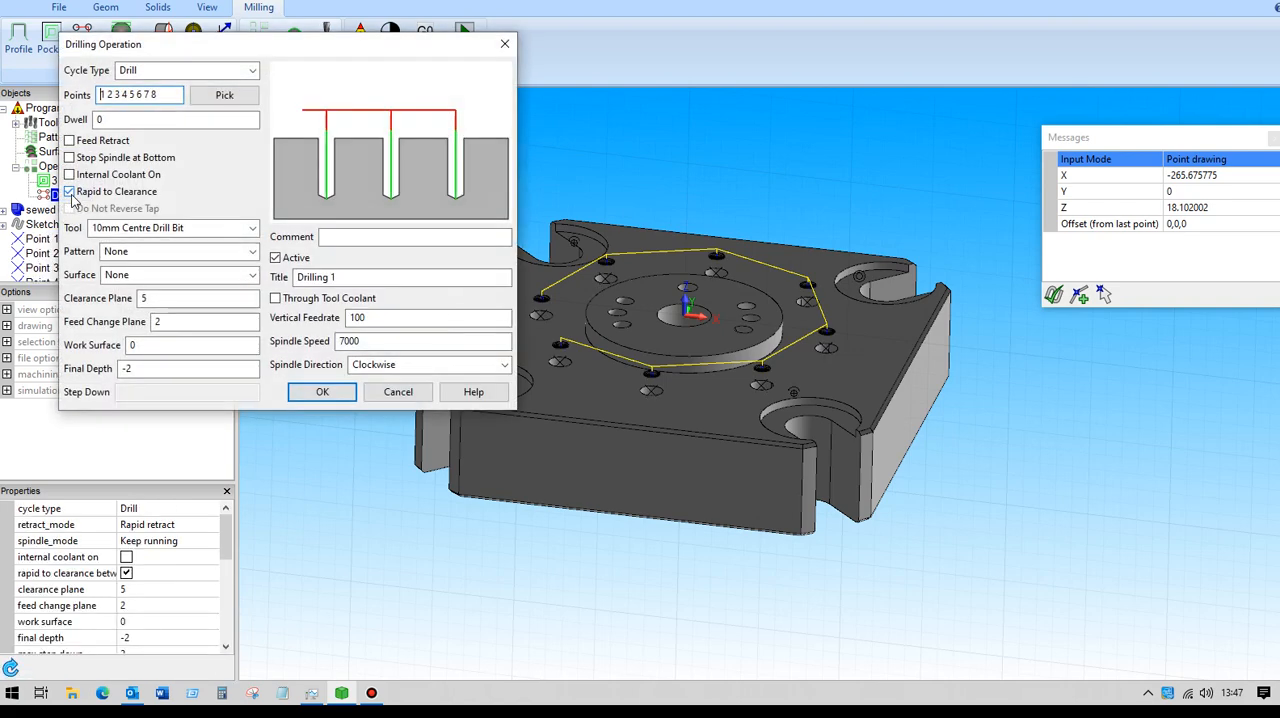
pyautogui.click(135, 368)
pyautogui.write('-12')
pyautogui.click(334, 392)
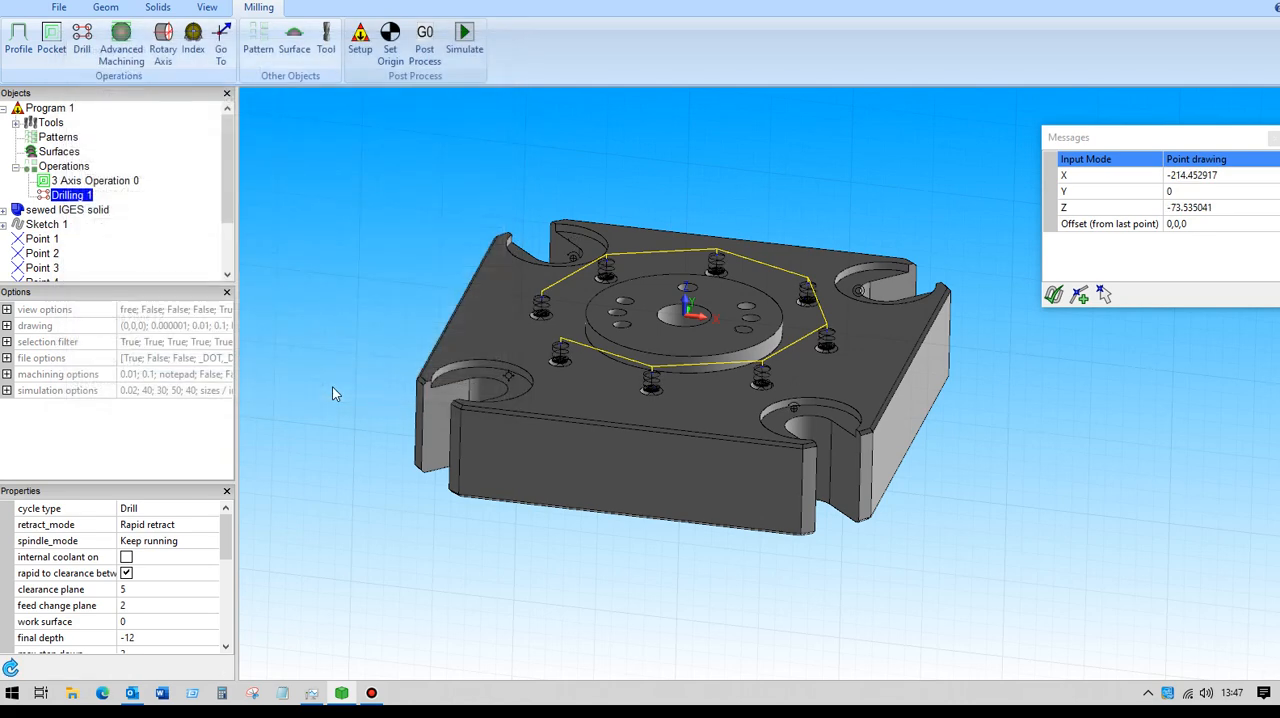
# Duplicate the Drilling 1 operation by copying it and pasting the copy into the program's operations.
pyautogui.moveTo(359, 266); pyautogui.dragTo(353, 234, button='middle')
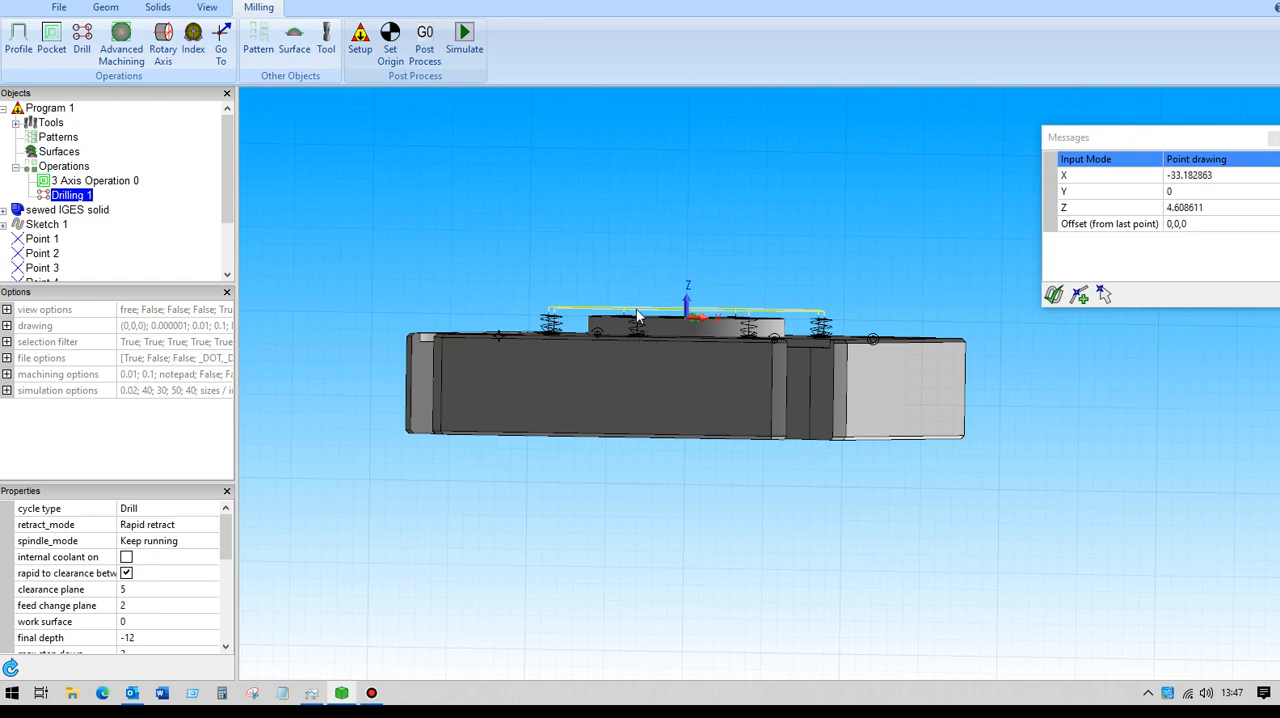
pyautogui.moveTo(413, 284); pyautogui.dragTo(441, 323, button='middle')
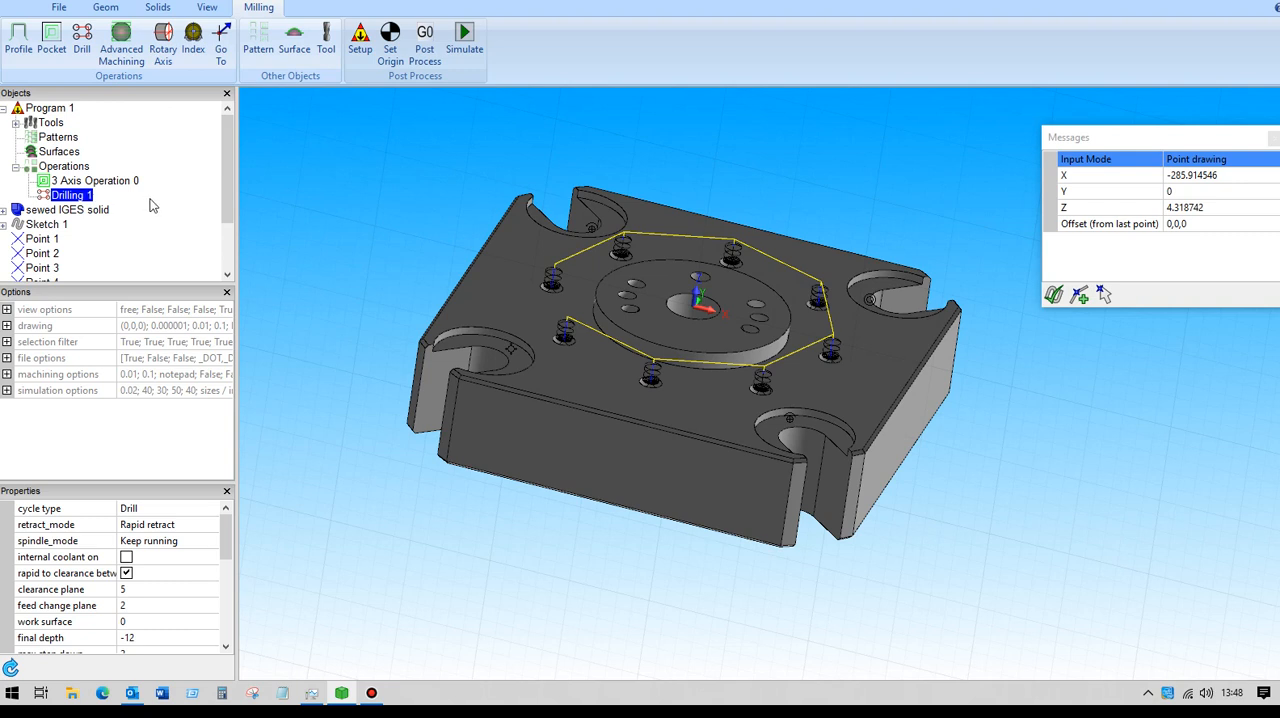
pyautogui.rightClick(80, 198)
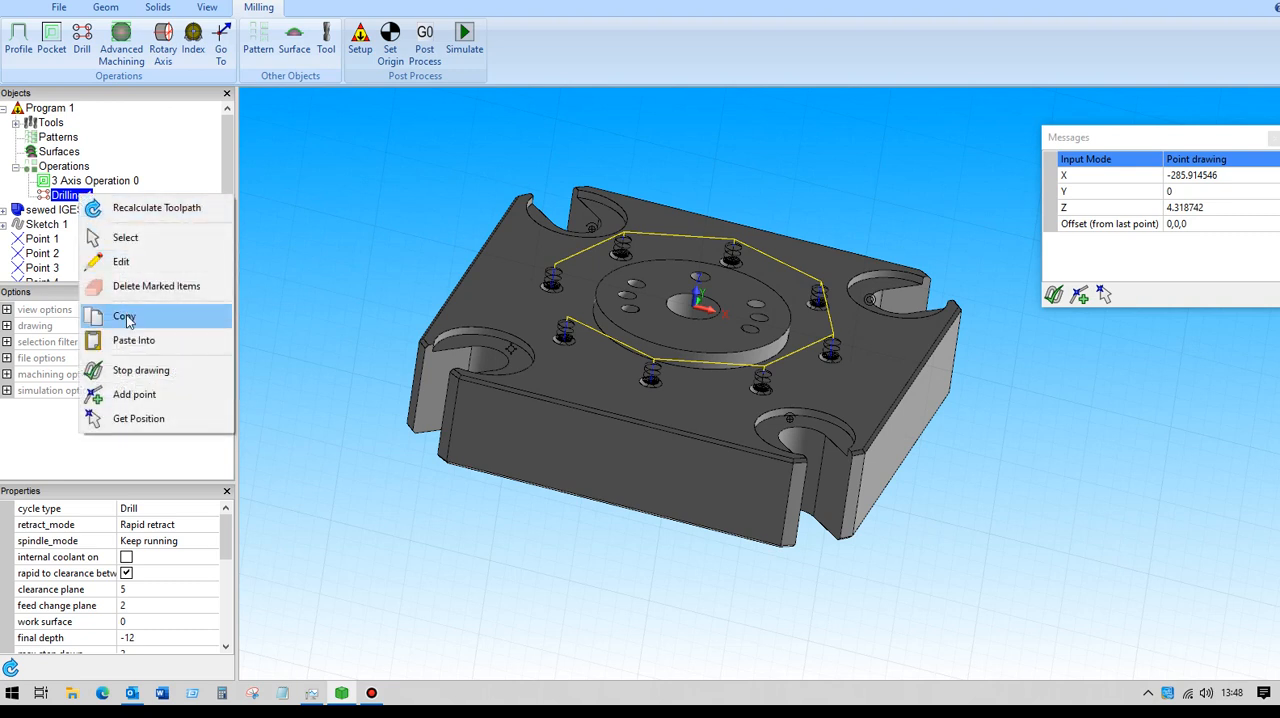
pyautogui.click(128, 316)
pyautogui.click(138, 238)
pyautogui.rightClick(142, 226)
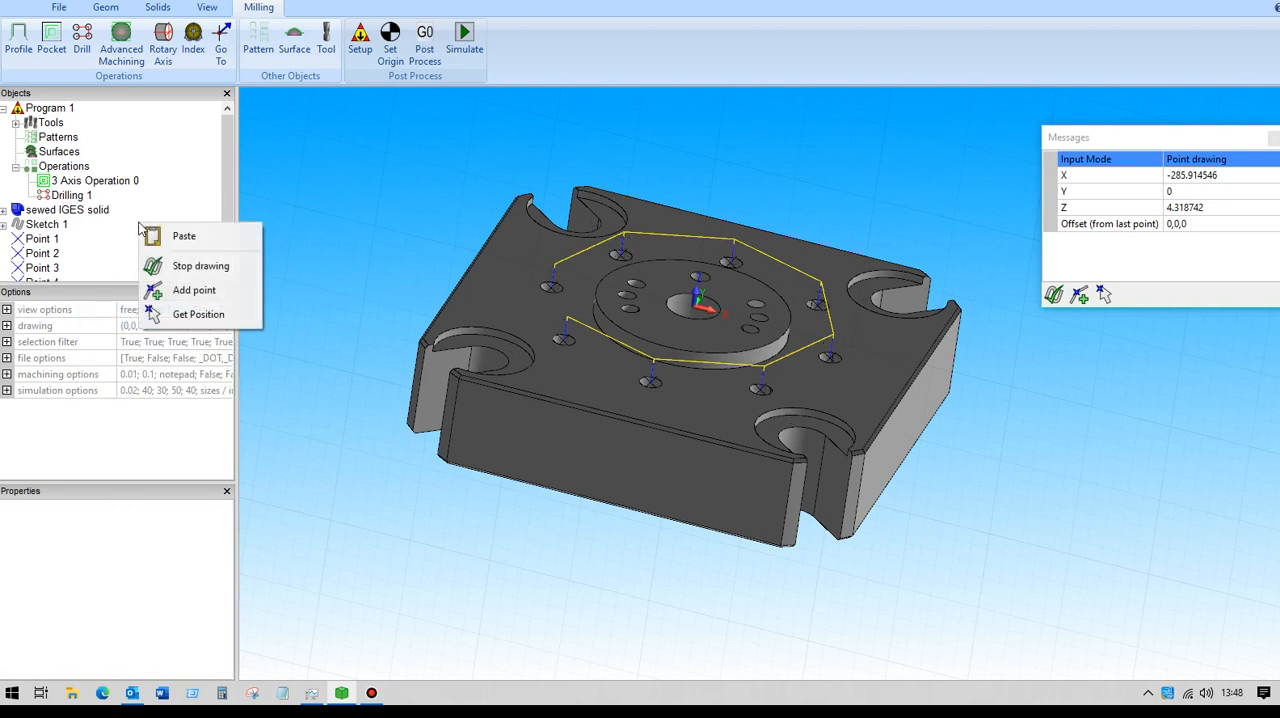
pyautogui.click(180, 236)
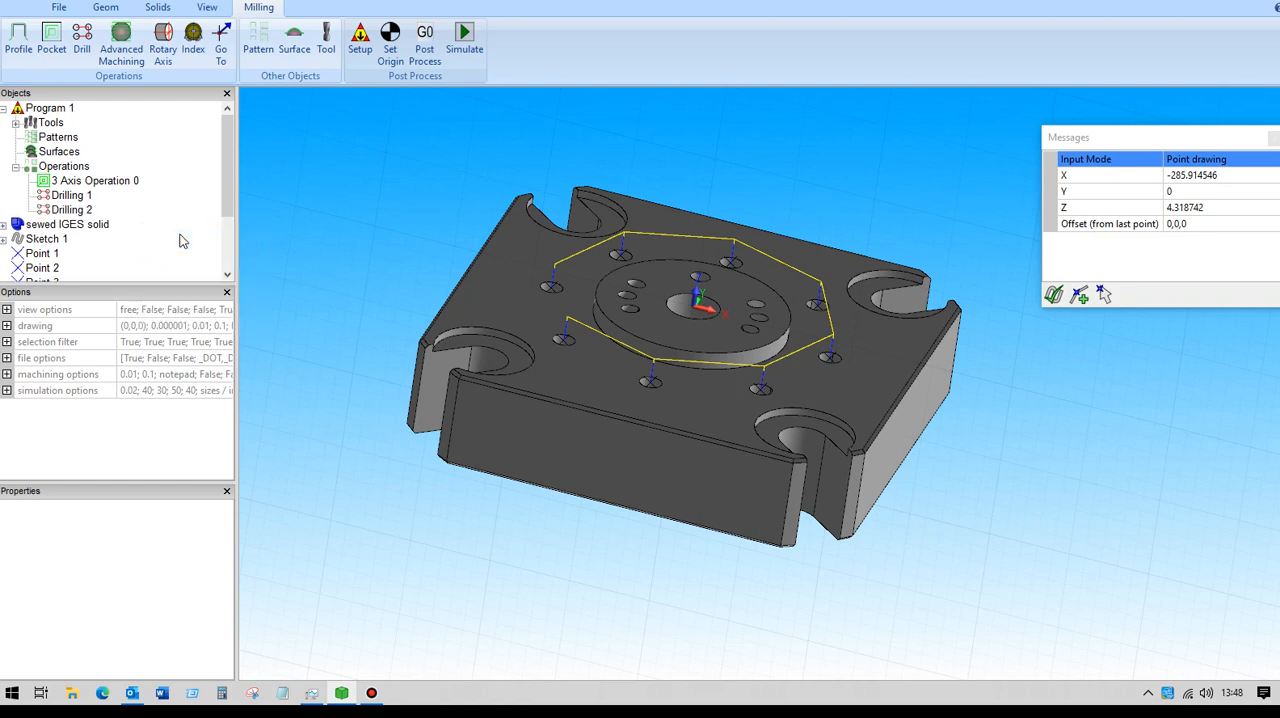
# Change the copied operation, Drilling 2, to a Peck Drill cycle using the 12mm Drill Bit with a final depth of -20.
pyautogui.click(72, 210)
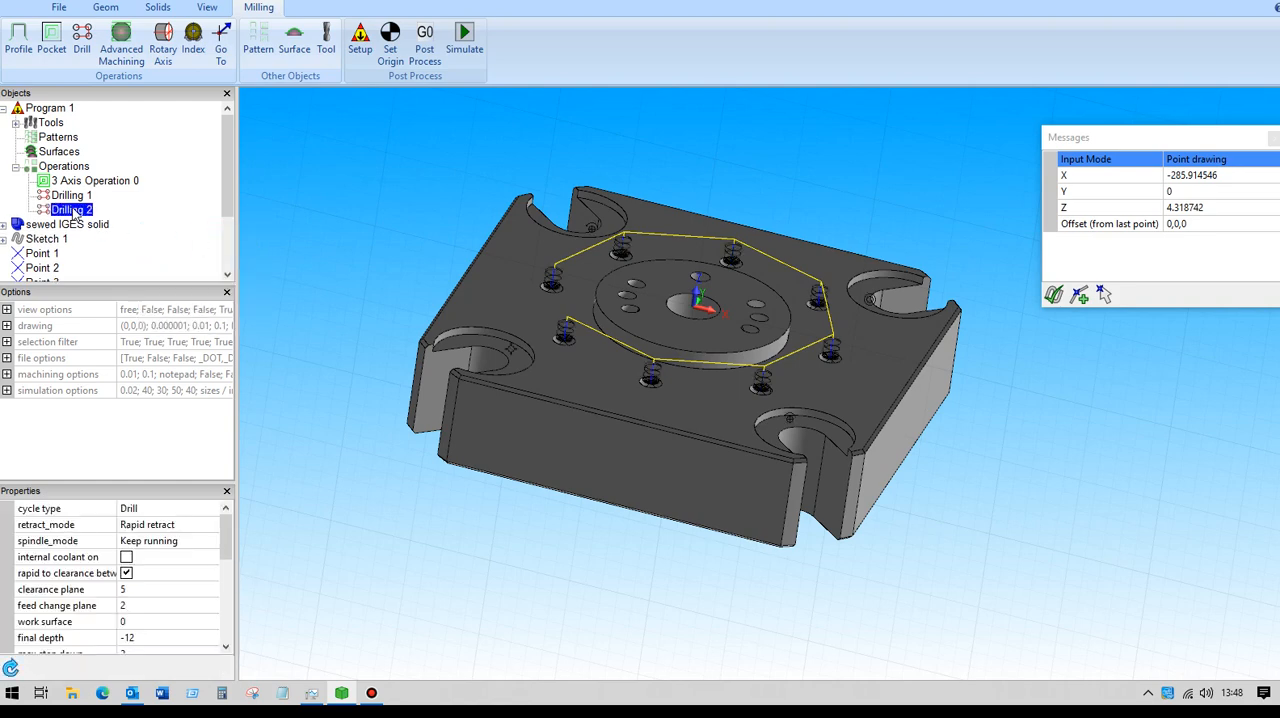
pyautogui.doubleClick(72, 210)
pyautogui.click(252, 229)
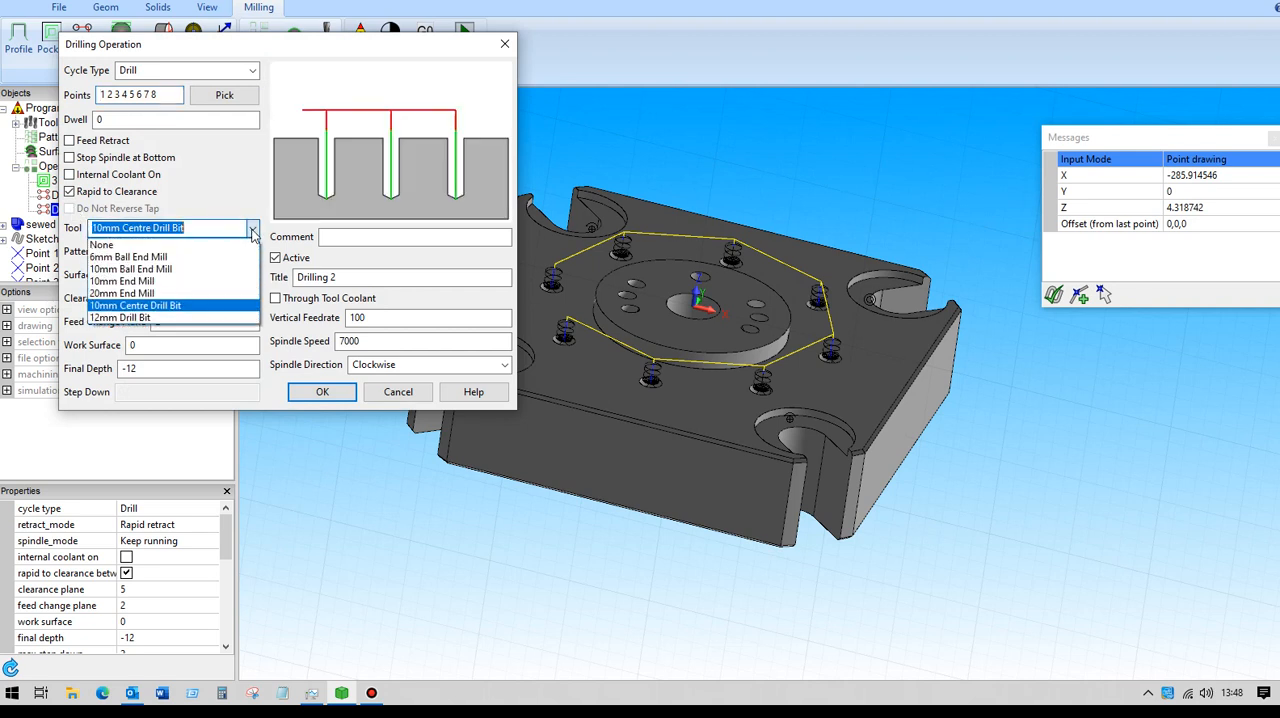
pyautogui.click(143, 318)
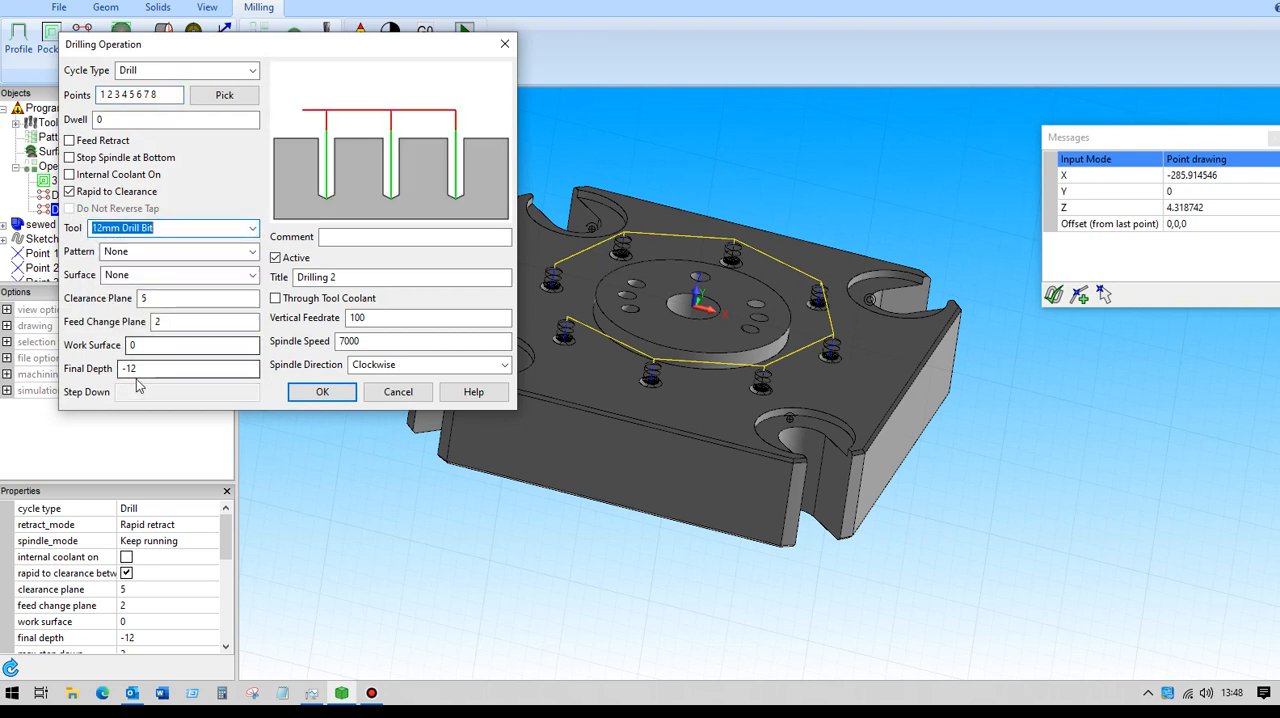
pyautogui.moveTo(145, 369); pyautogui.dragTo(95, 378)
pyautogui.write('-')
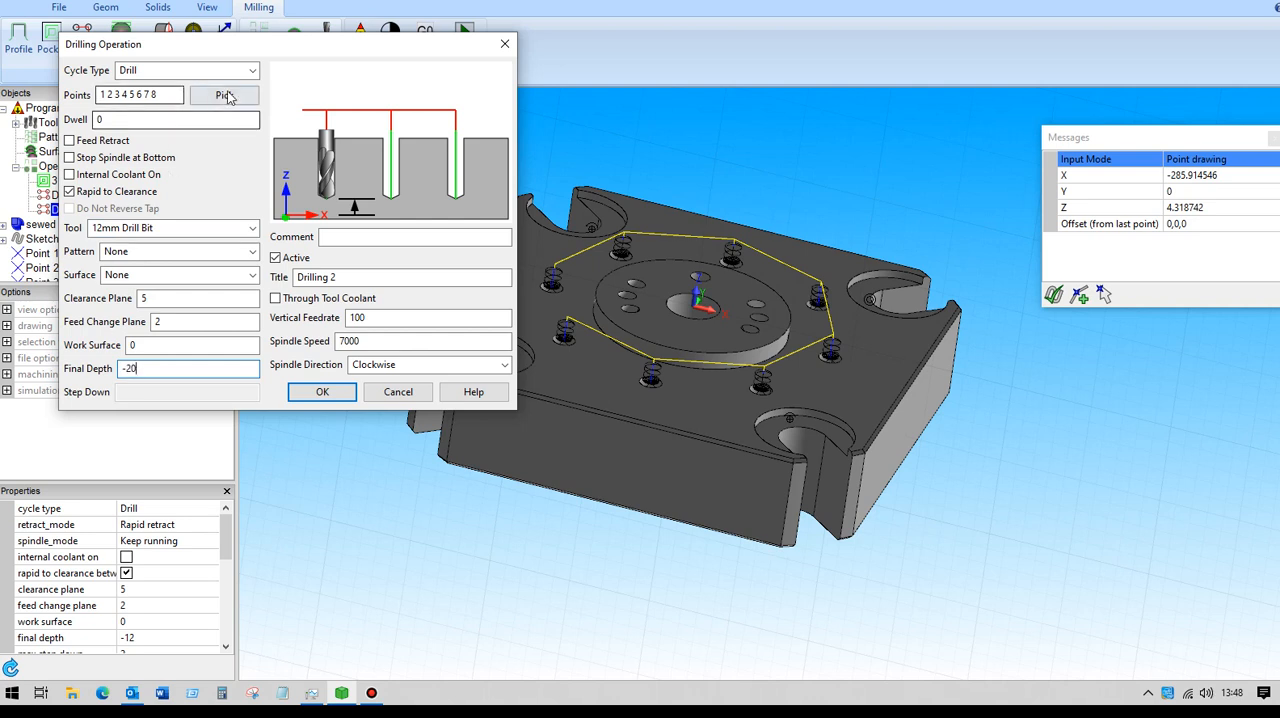
pyautogui.click(252, 70)
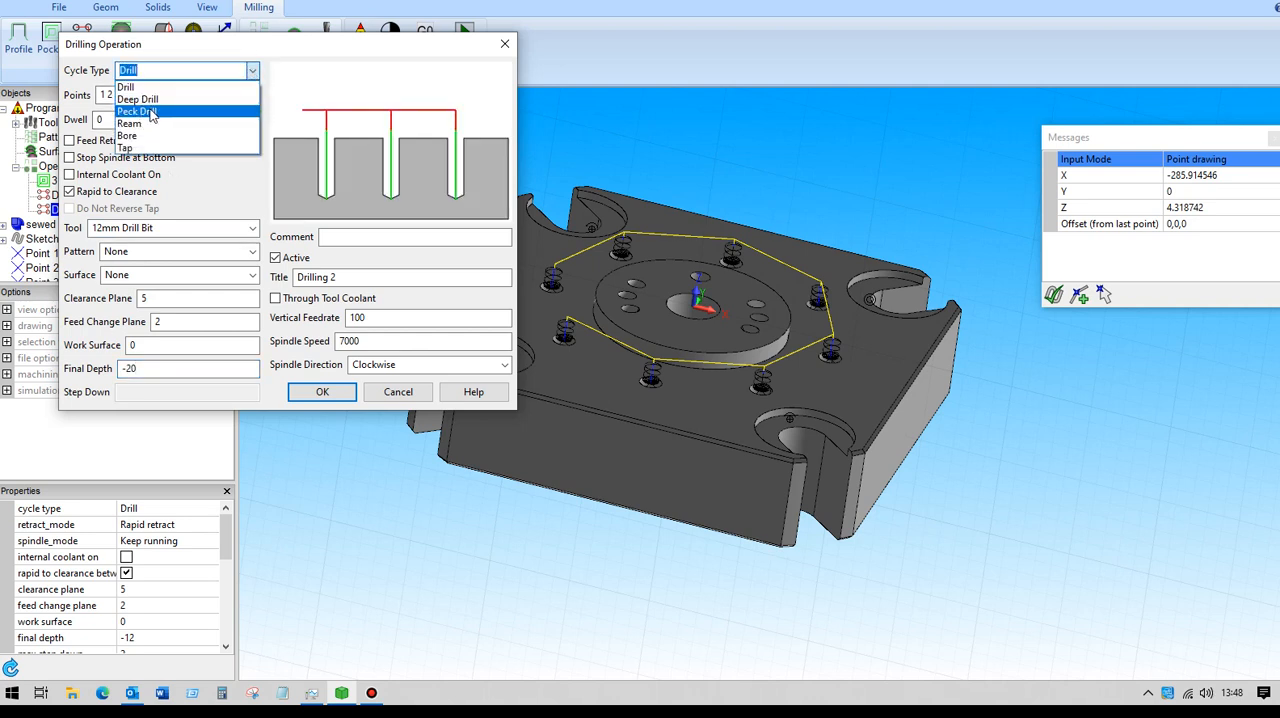
pyautogui.click(154, 111)
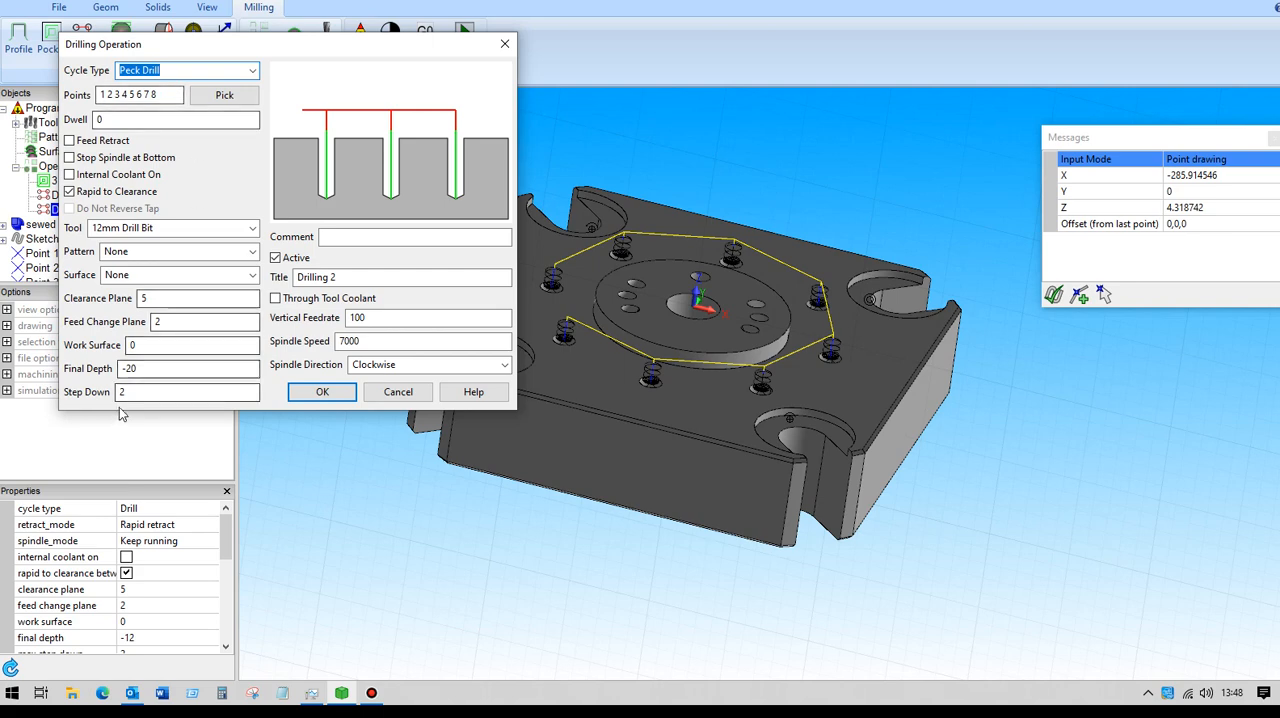
pyautogui.click(324, 392)
# Make the 3 Axis Operation 0 toolpath visible on the plate, and end point drawing with nothing selected.
pyautogui.moveTo(352, 249); pyautogui.dragTo(335, 291, button='middle')
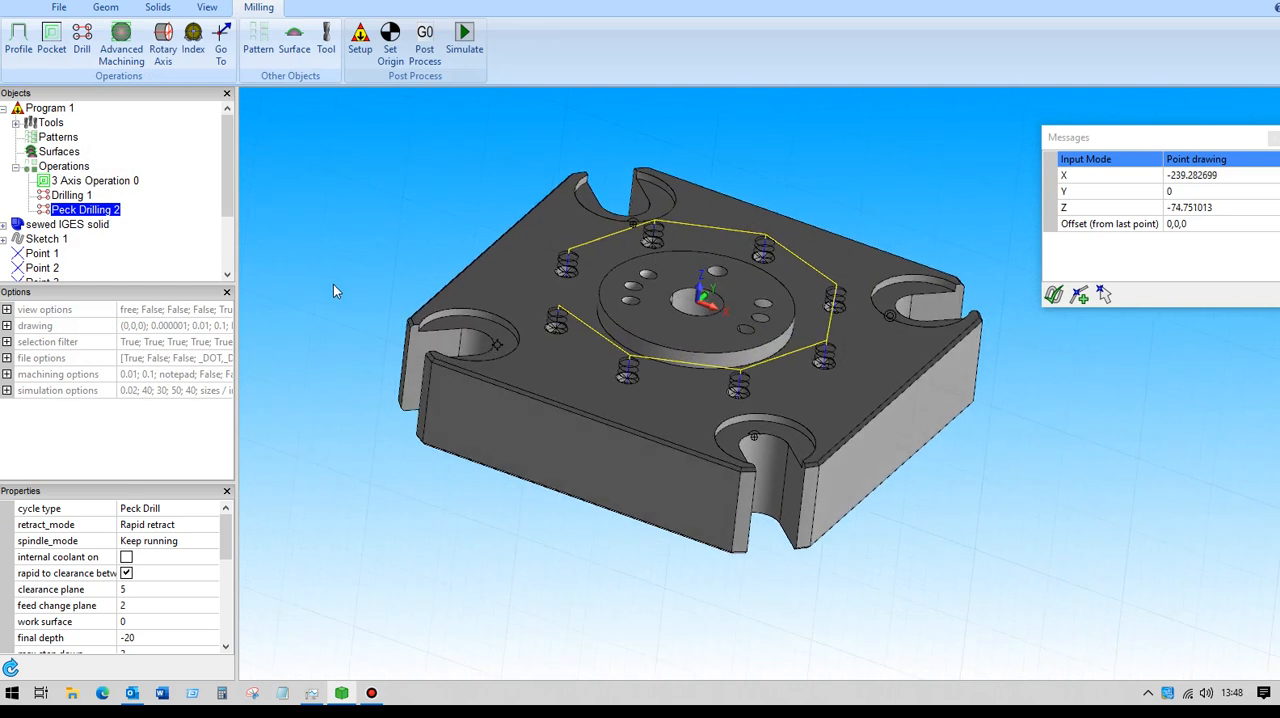
pyautogui.scroll(2, 333, 284)
pyautogui.moveTo(374, 251)
pyautogui.mouseDown(button='middle')
pyautogui.moveTo(364, 235)
pyautogui.moveTo(370, 248)
pyautogui.mouseUp(button='middle')
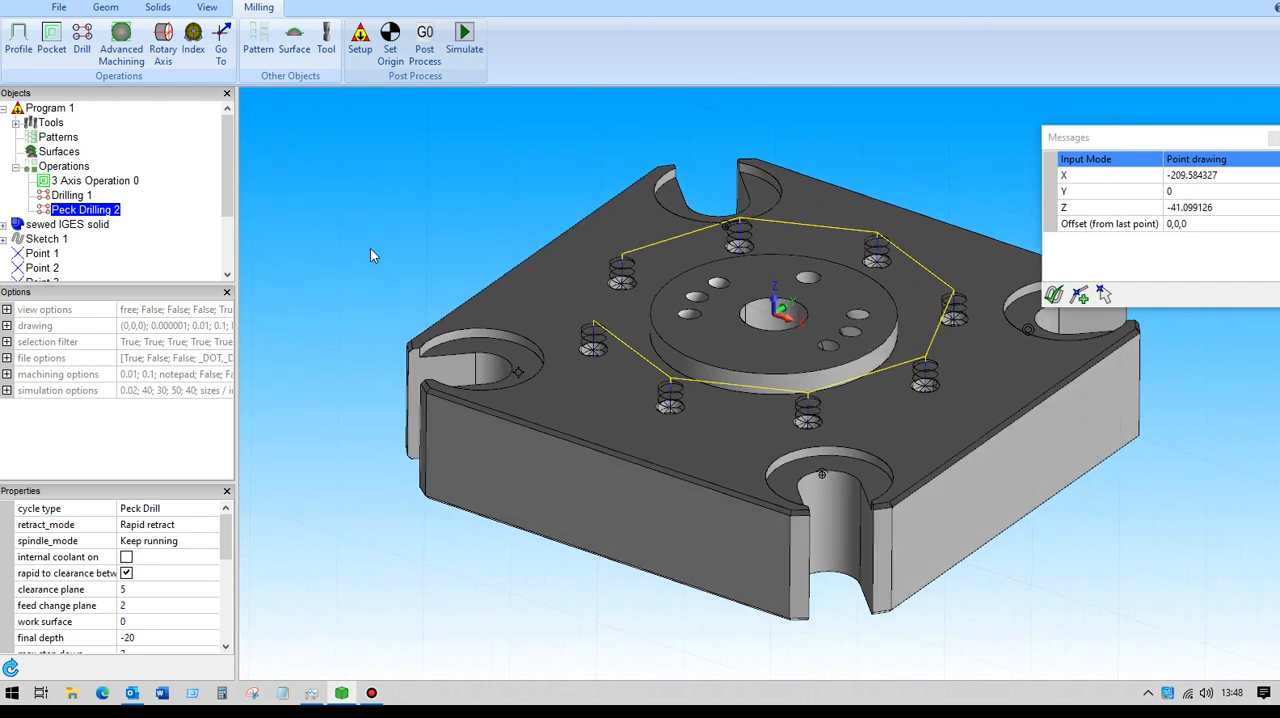
pyautogui.click(92, 184)
pyautogui.click(126, 637)
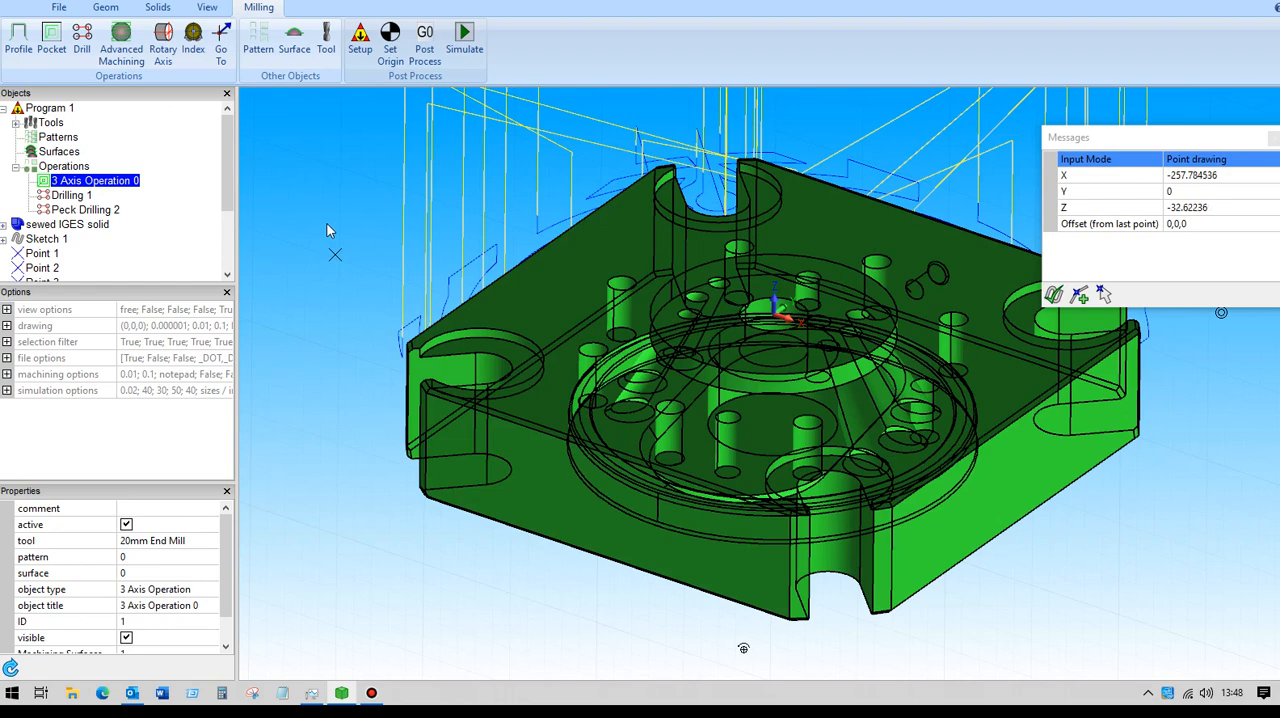
pyautogui.scroll(-1, 327, 230)
pyautogui.press('Escape')
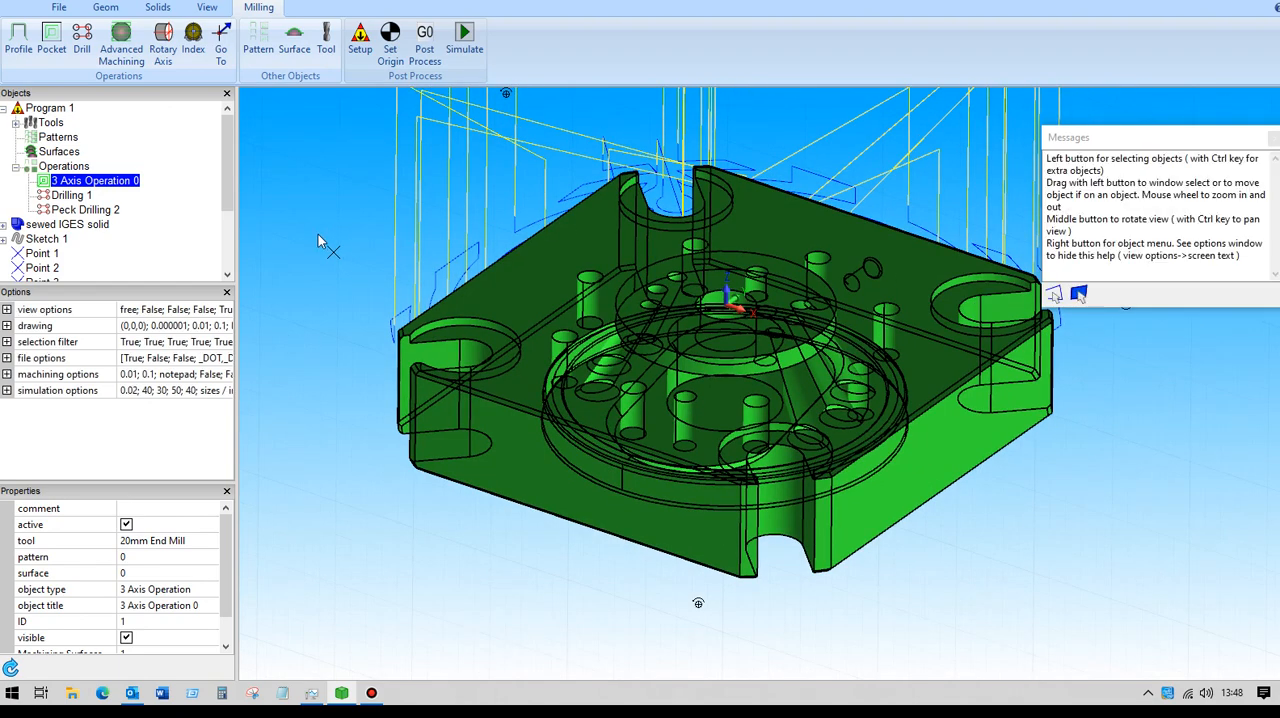
pyautogui.click(322, 239)
pyautogui.moveTo(322, 239); pyautogui.dragTo(321, 266, button='middle')
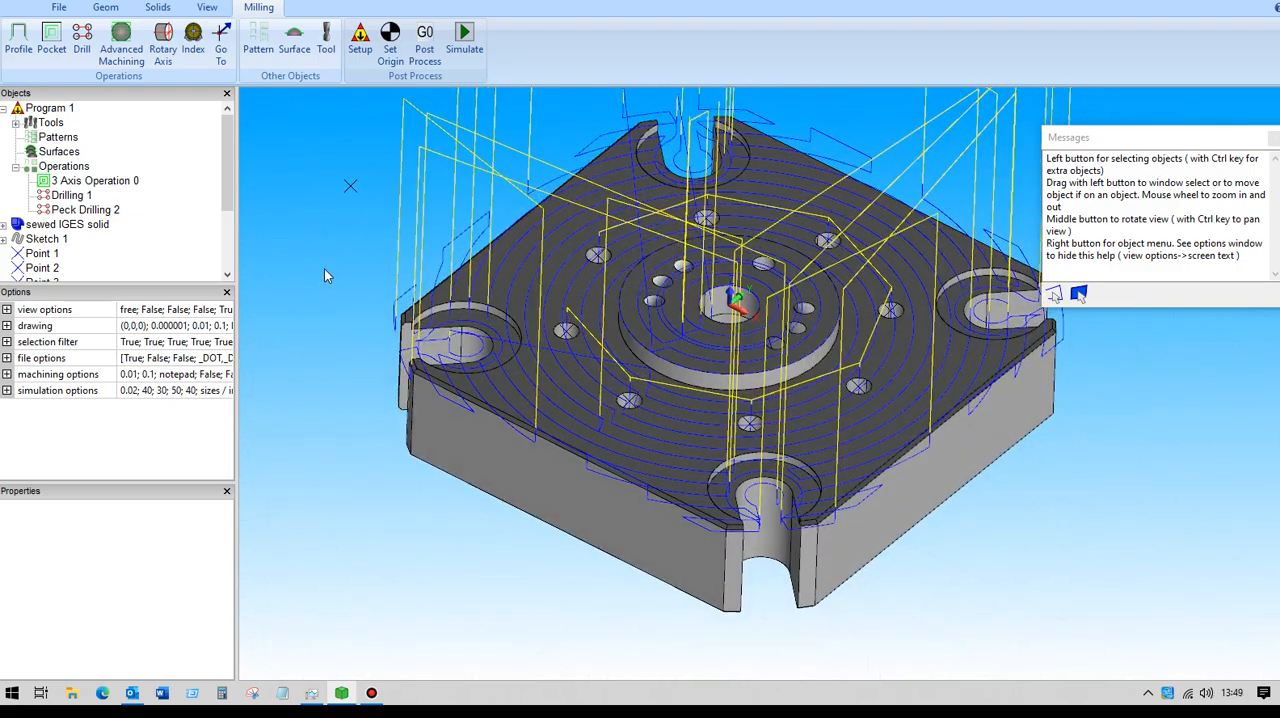